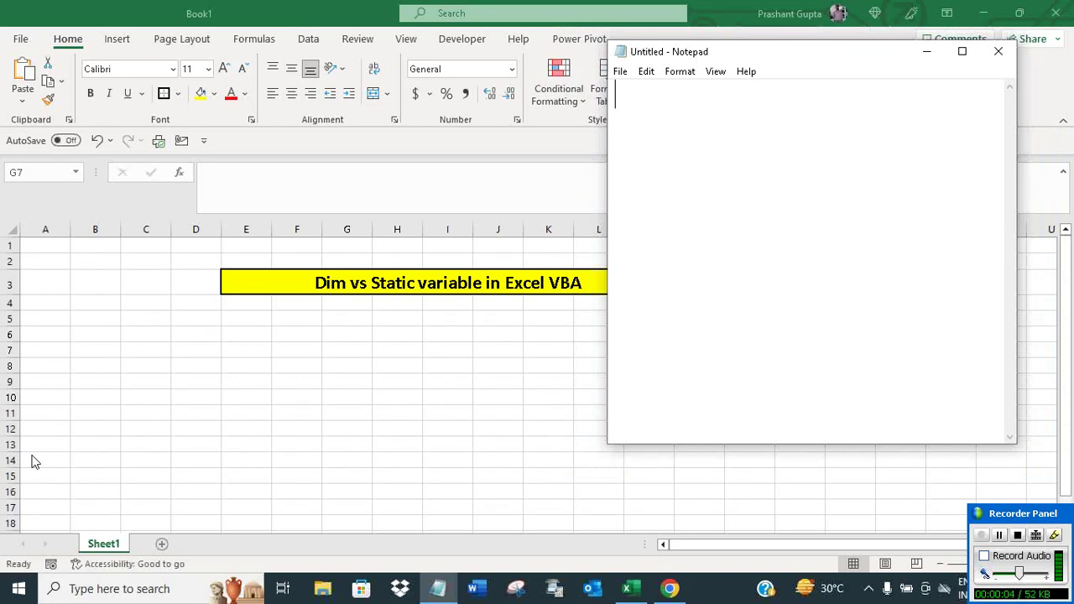
Step: Type the intro: Hello, this video shows Dim v/s Static variable in Excel VBA, starting with Dim
type("Hello,")
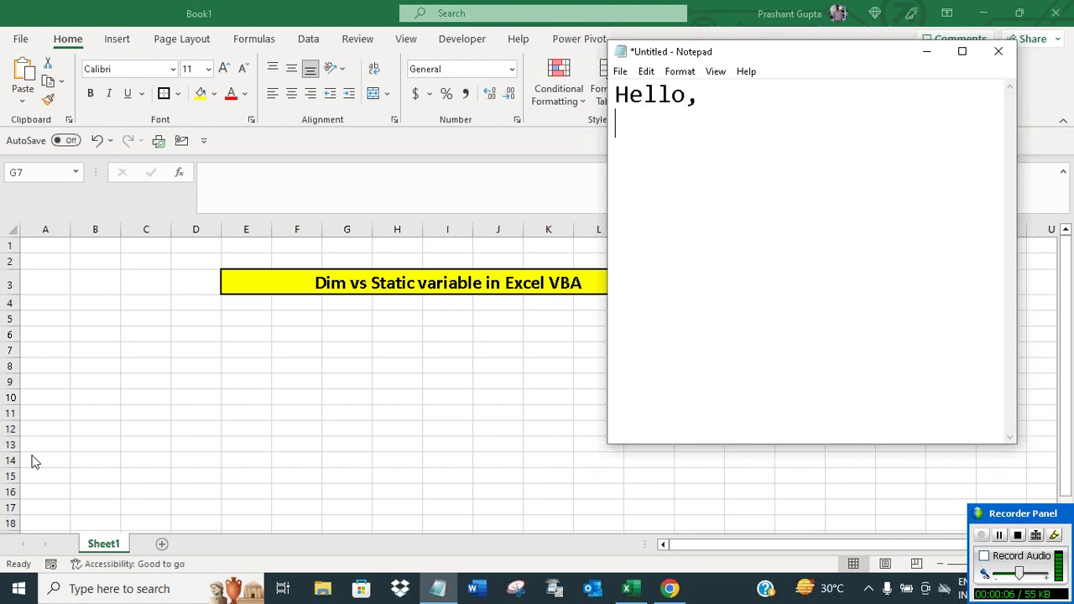
key("Return")
type("In this video")
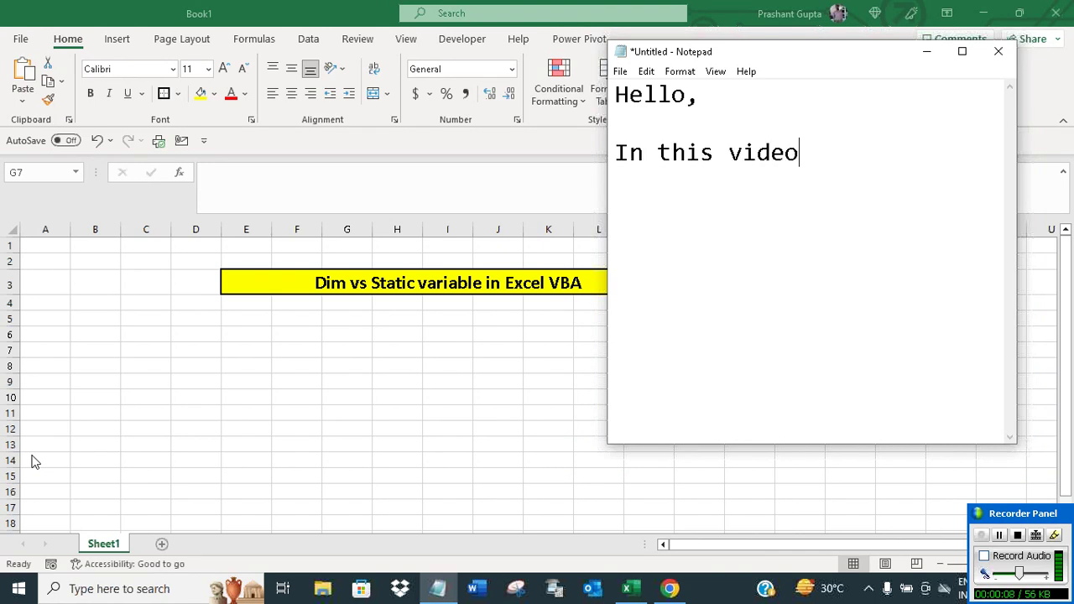
type(", I will show")
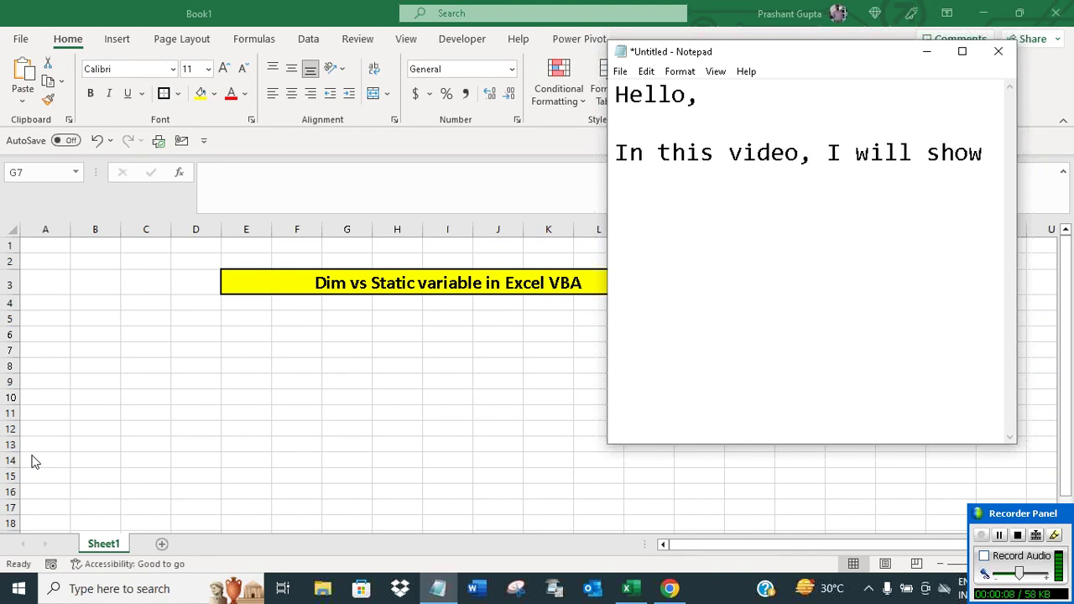
type(" the differenc")
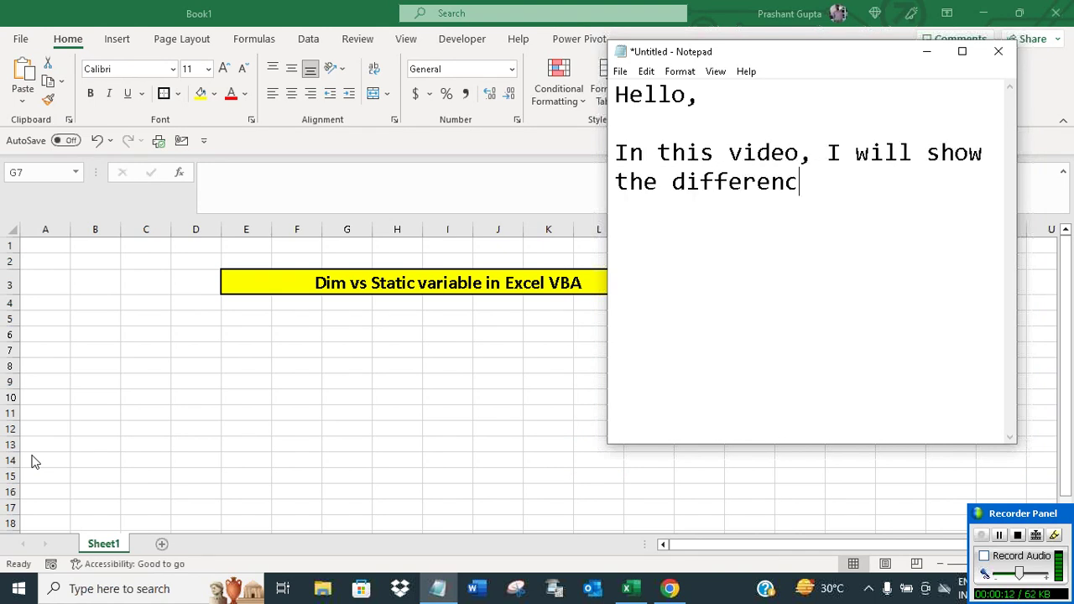
type("e between ")
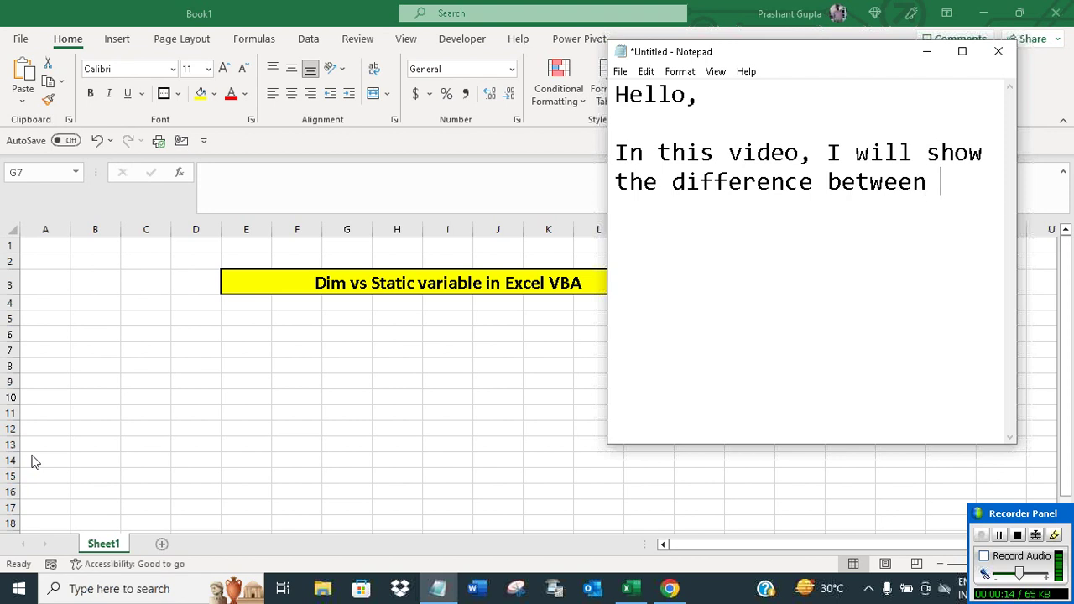
type("Dim v")
type("/s stati")
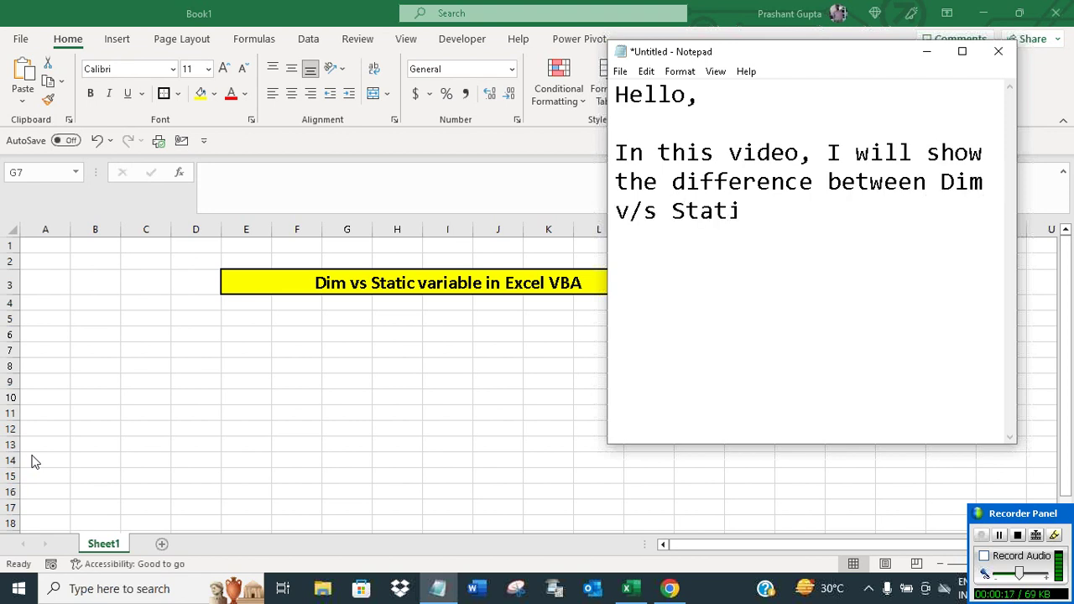
type("c variable i")
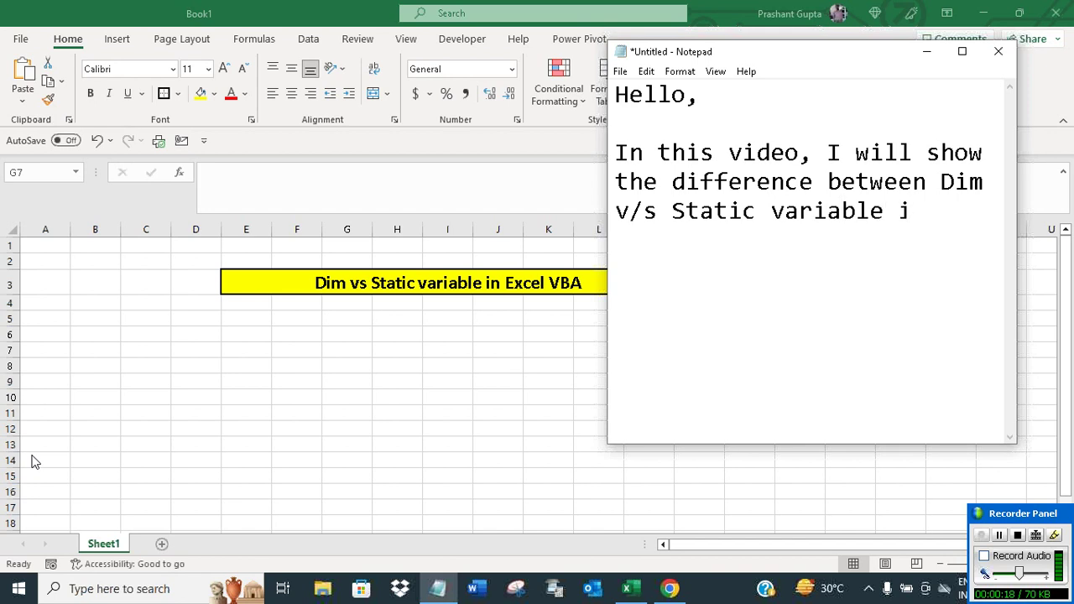
type("nExcel ")
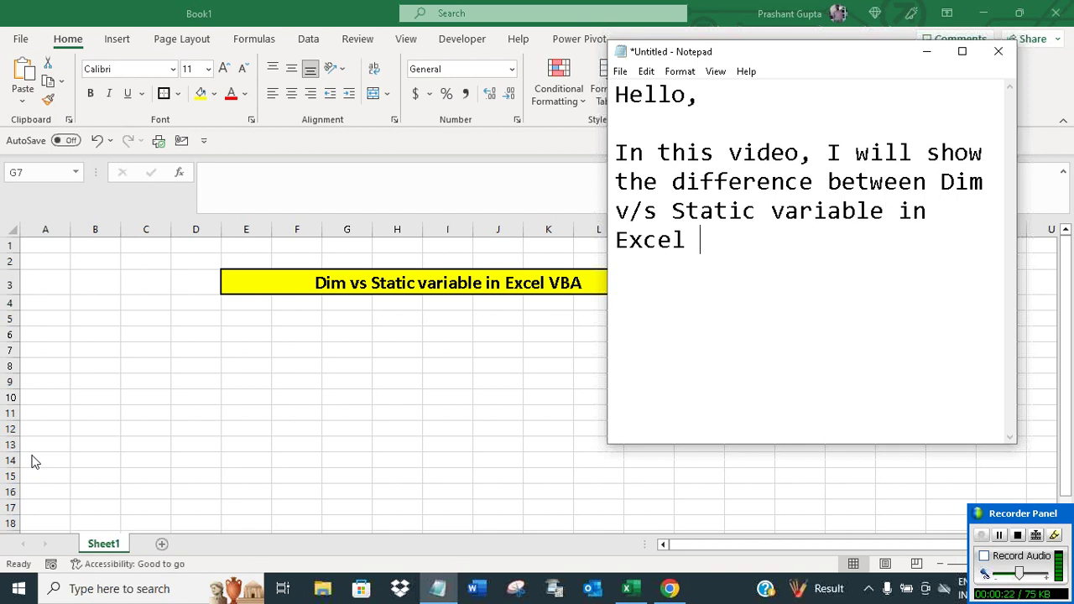
type("VBA.")
key("Return")
key("Return")
type("Static variable in Excel VBA.")
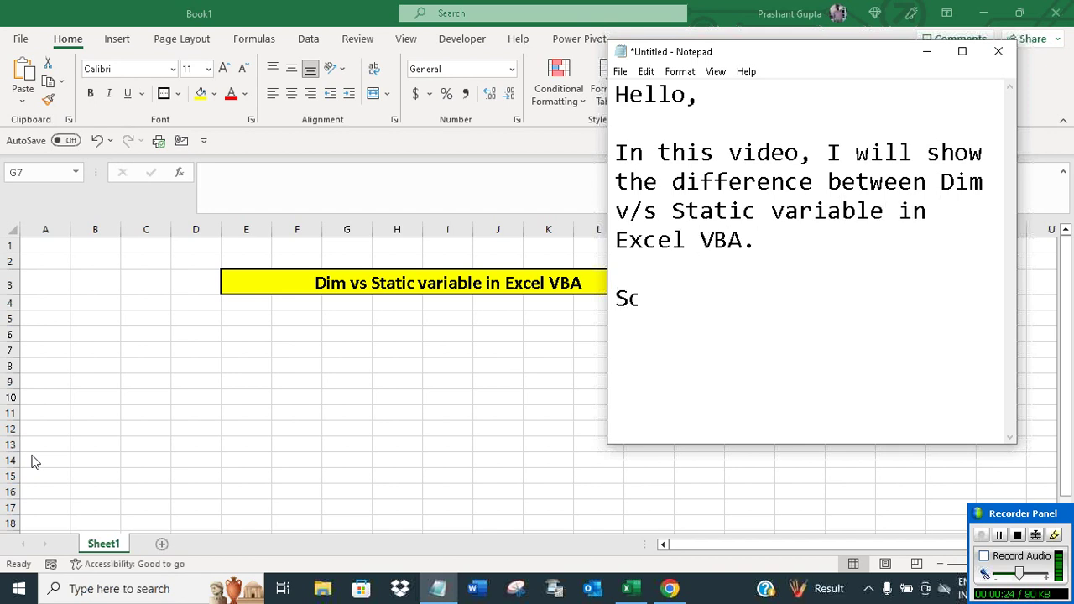
type("  So, first, let's")
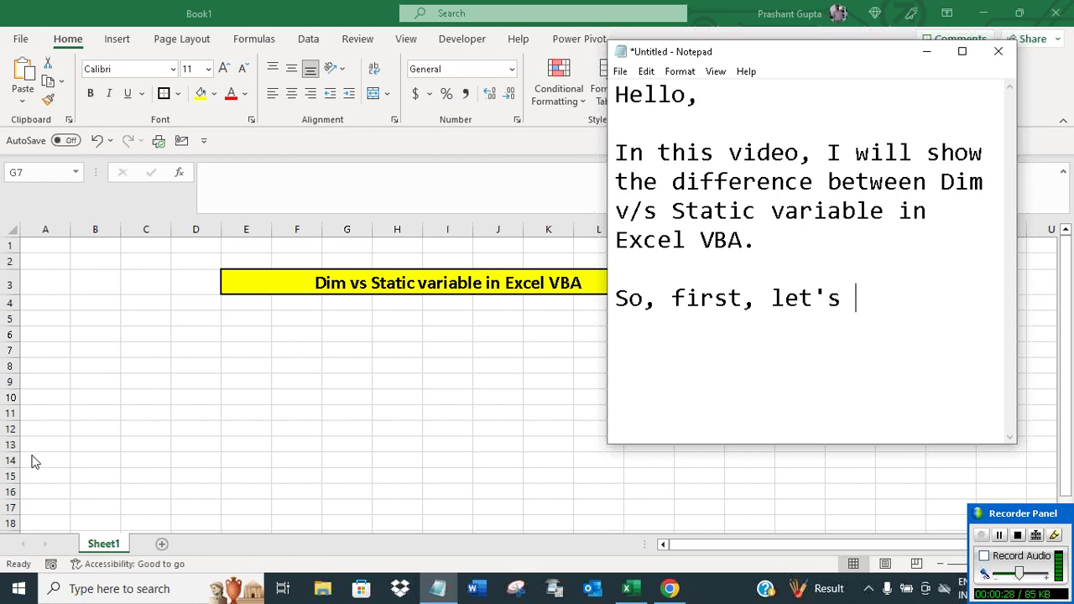
type(" understand")
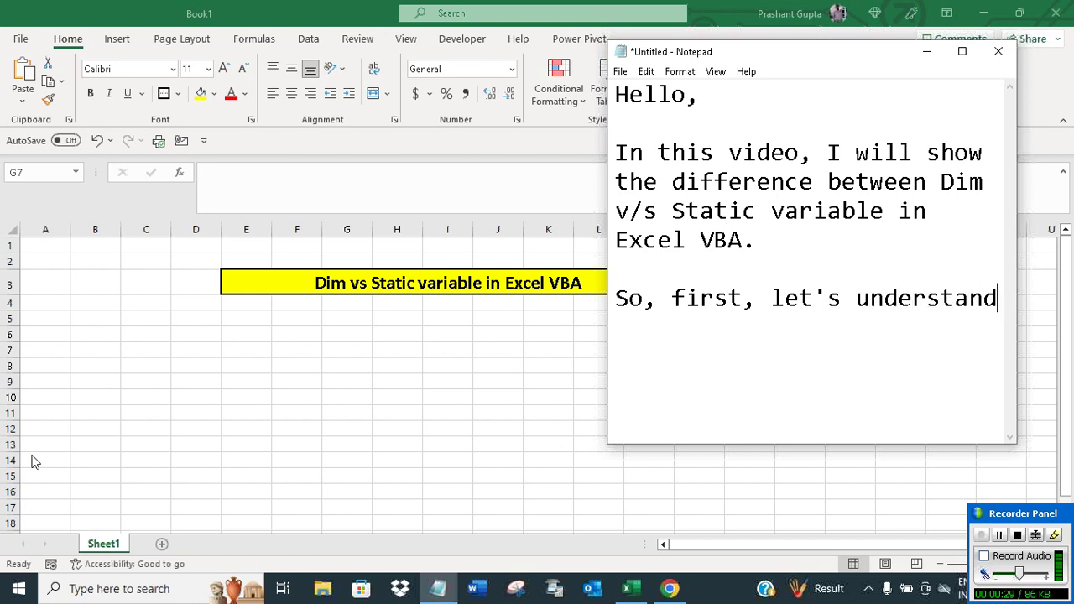
type(" dim varia")
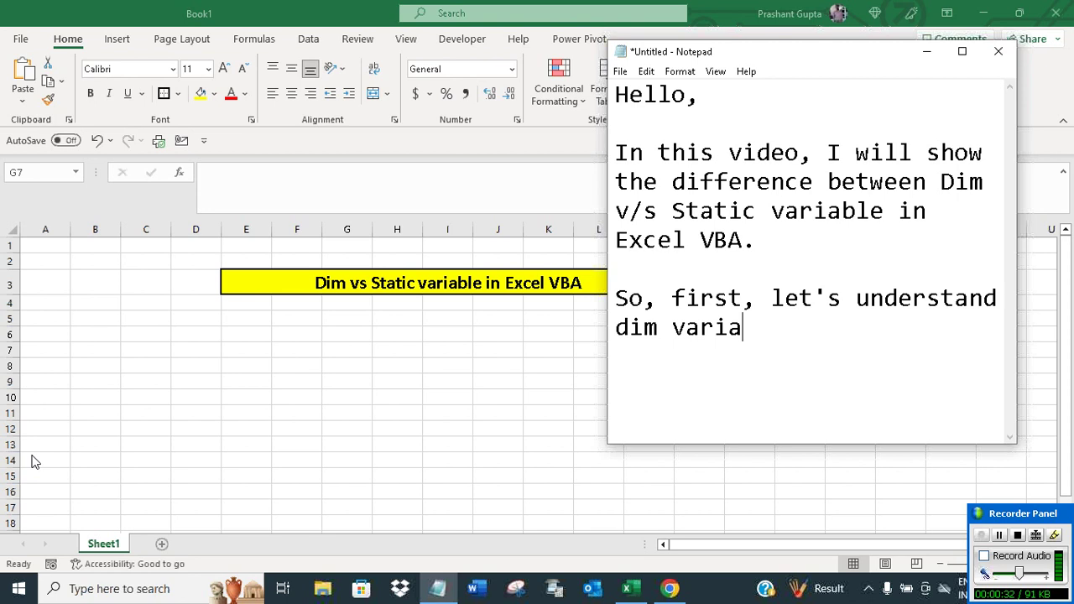
type("ble with an ex")
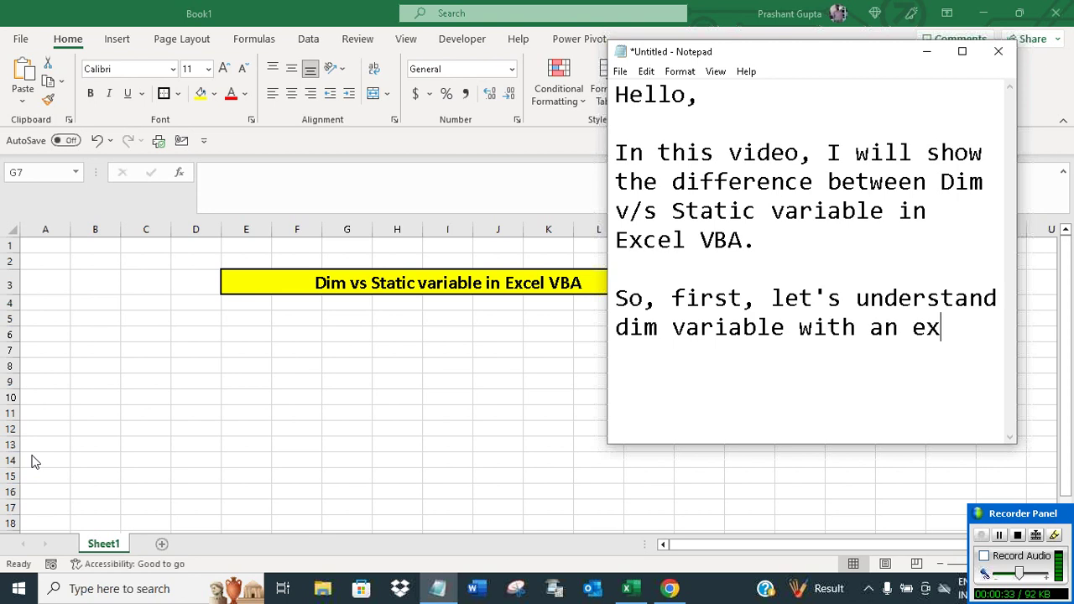
type("ample.")
key("Return")
key("Return")
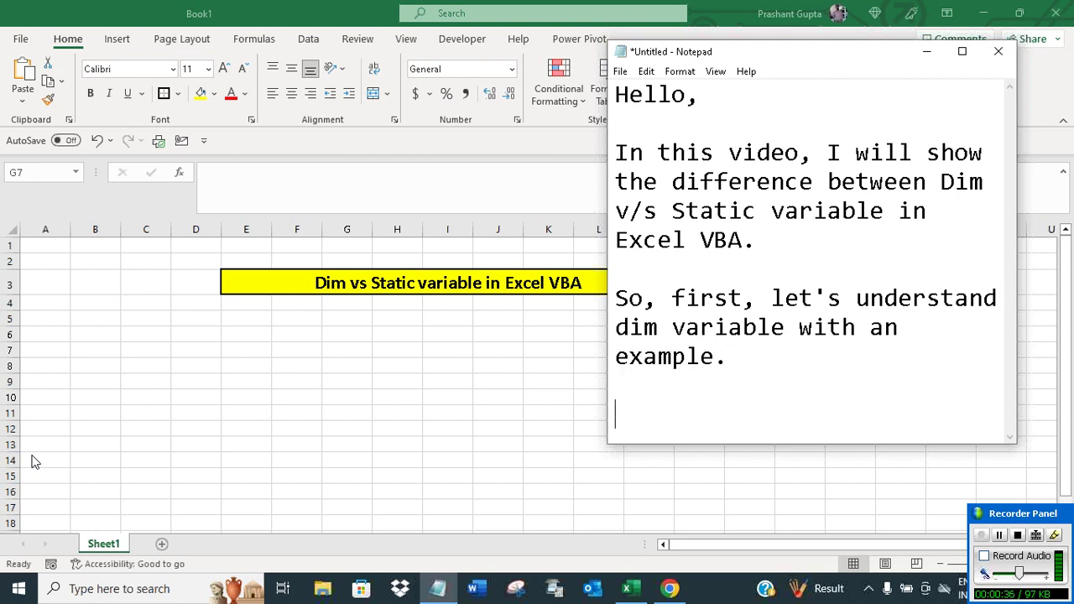
Step: Draw an ActiveX command button over columns L–N, rows 7–10, and open its click code
left_click(940, 53)
left_click(567, 413)
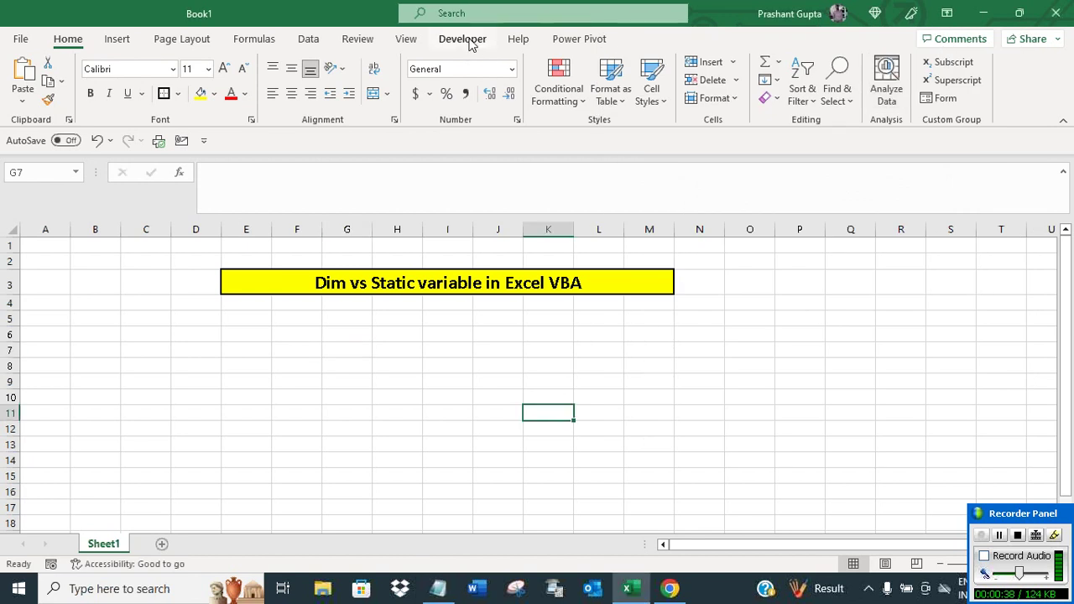
left_click(466, 39)
left_click(343, 97)
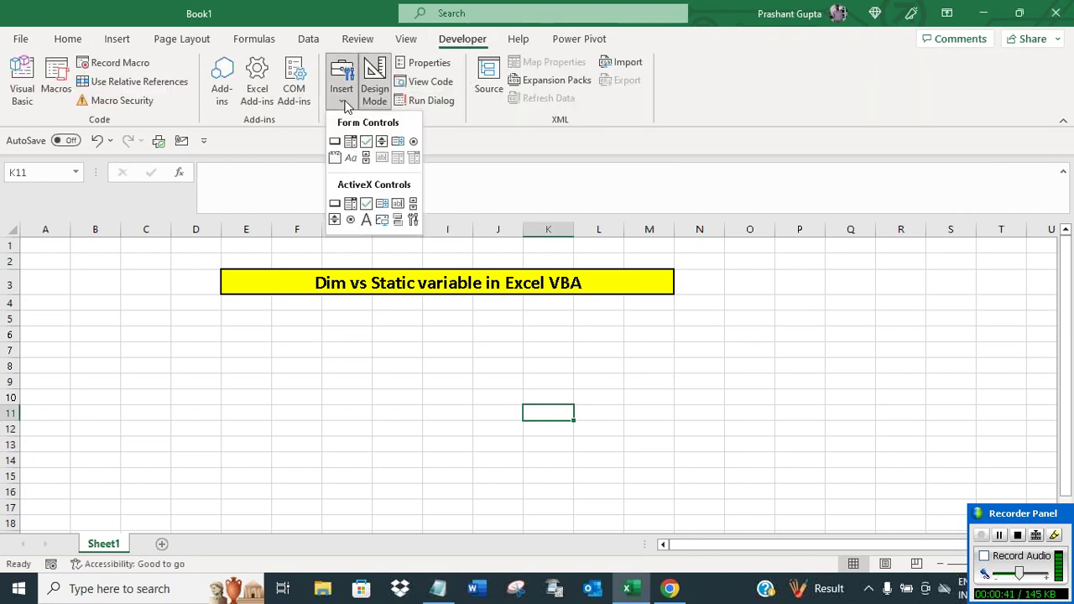
left_click(335, 205)
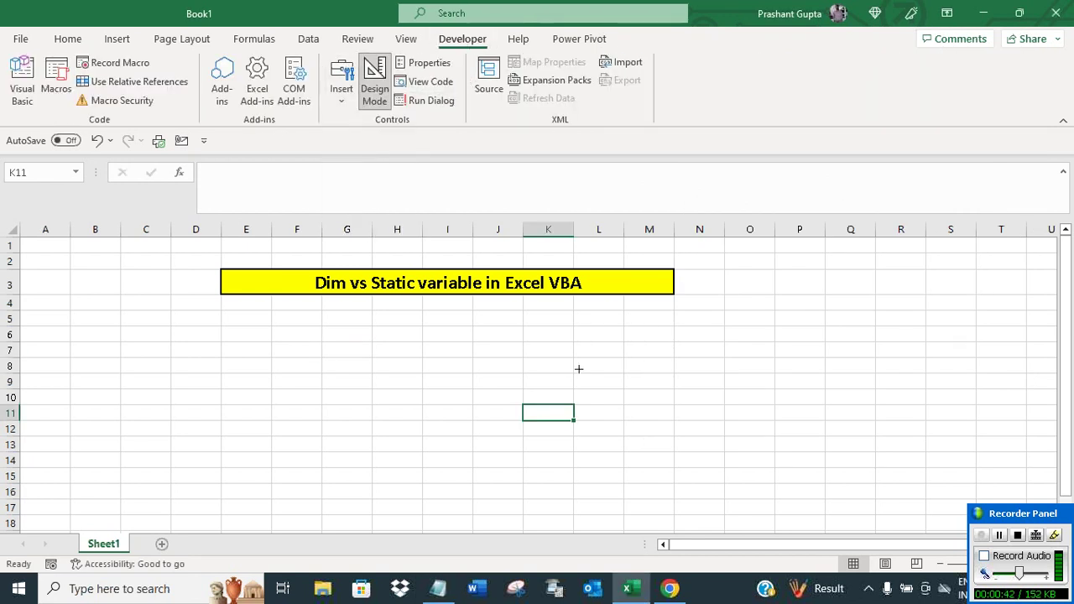
left_click_drag(590, 356, 767, 409)
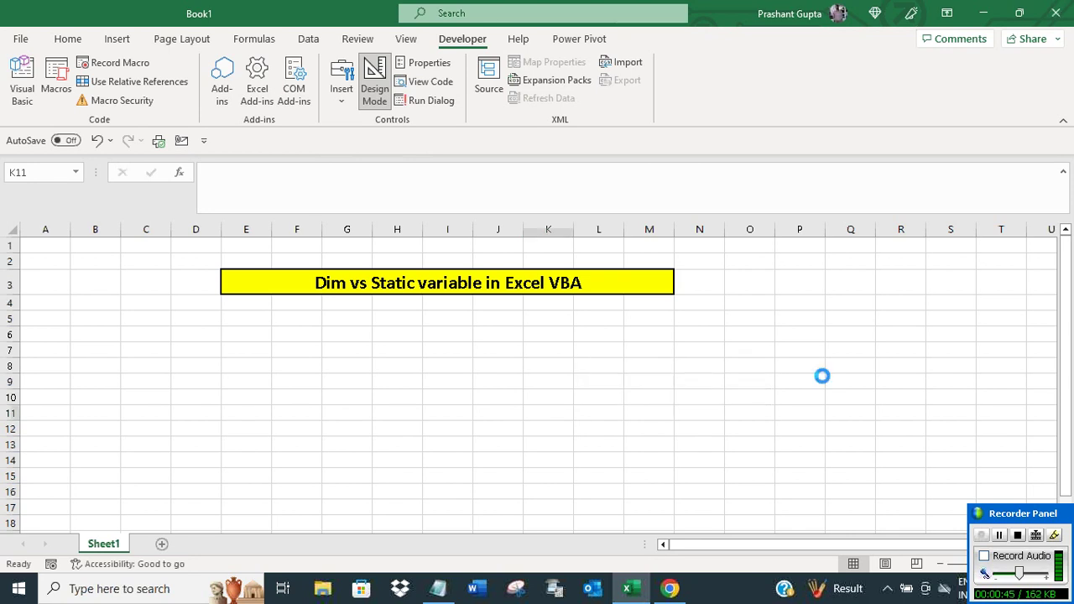
right_click(715, 381)
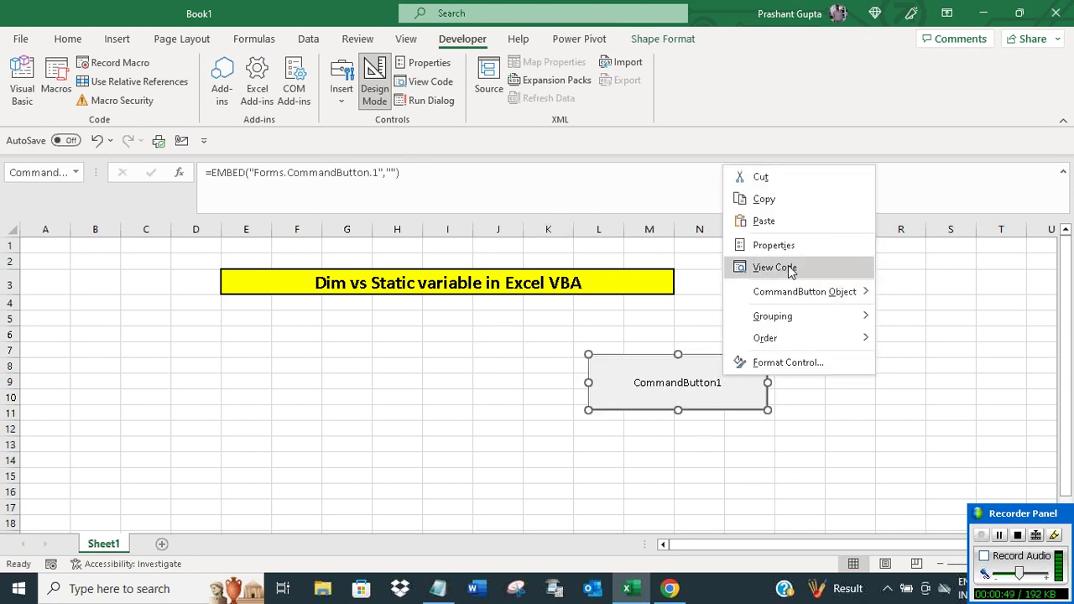
left_click(775, 266)
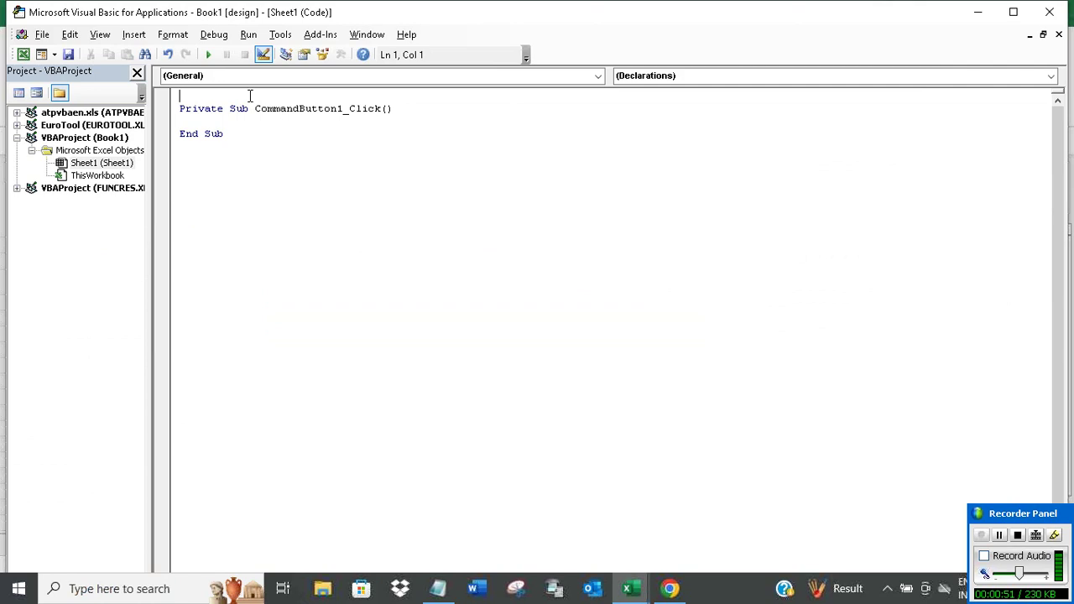
Step: Add Option Explicit, then a click procedure with Dim Diana As Integer, Diana = Diana + 1, MsgBox Diana
type("Option ")
type("Expl")
type("icit")
key("Return")
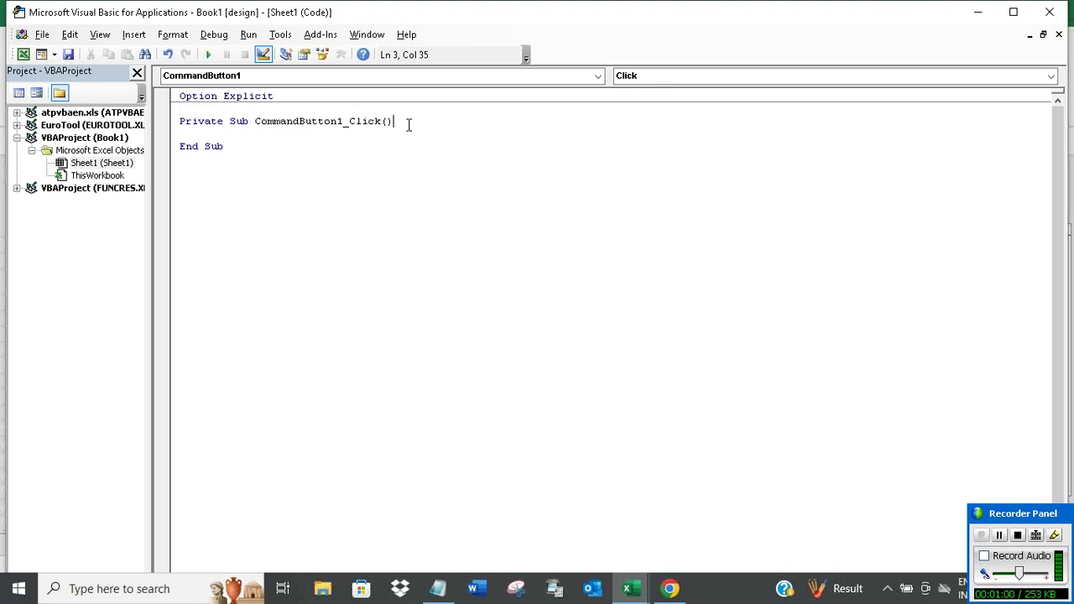
key("Return")
key("Return")
type("s Integ")
key("Return")
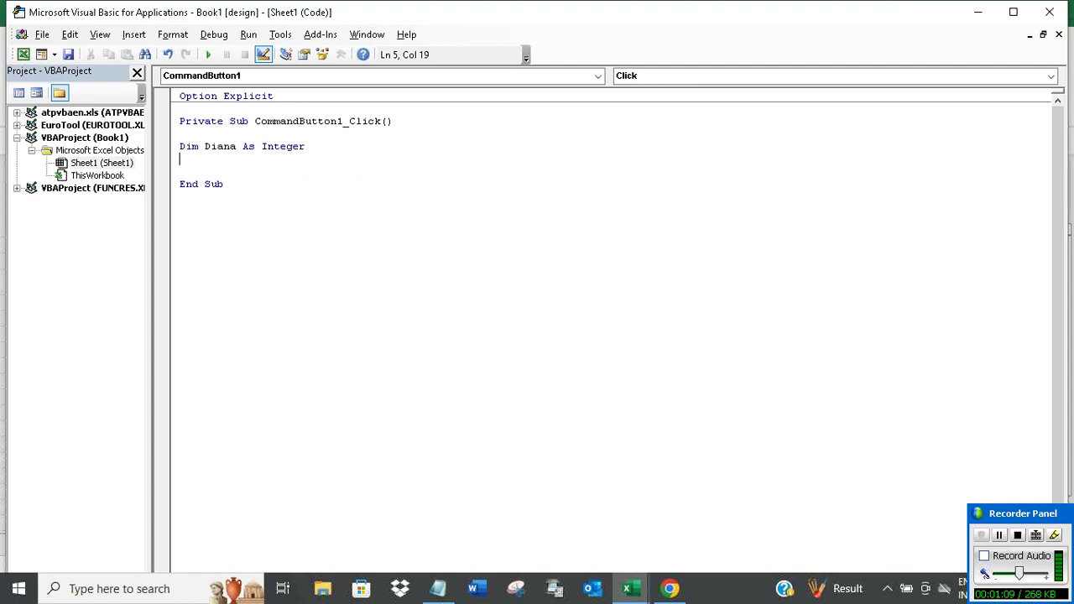
type("'Diana = ")
type("Dian")
type("Diana")
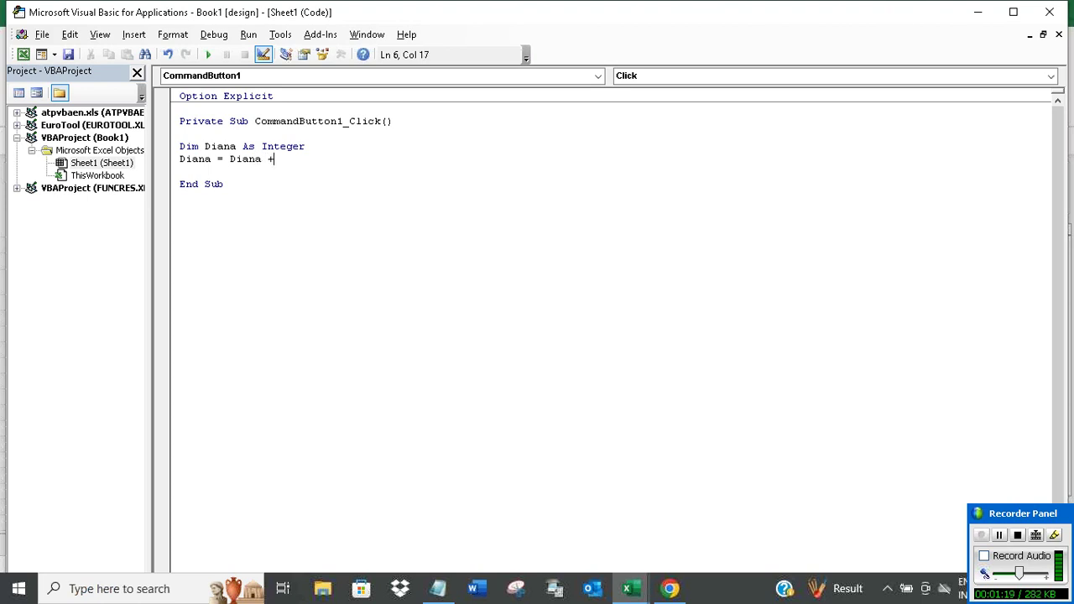
key("Return")
key("Return")
type("MsgBox D")
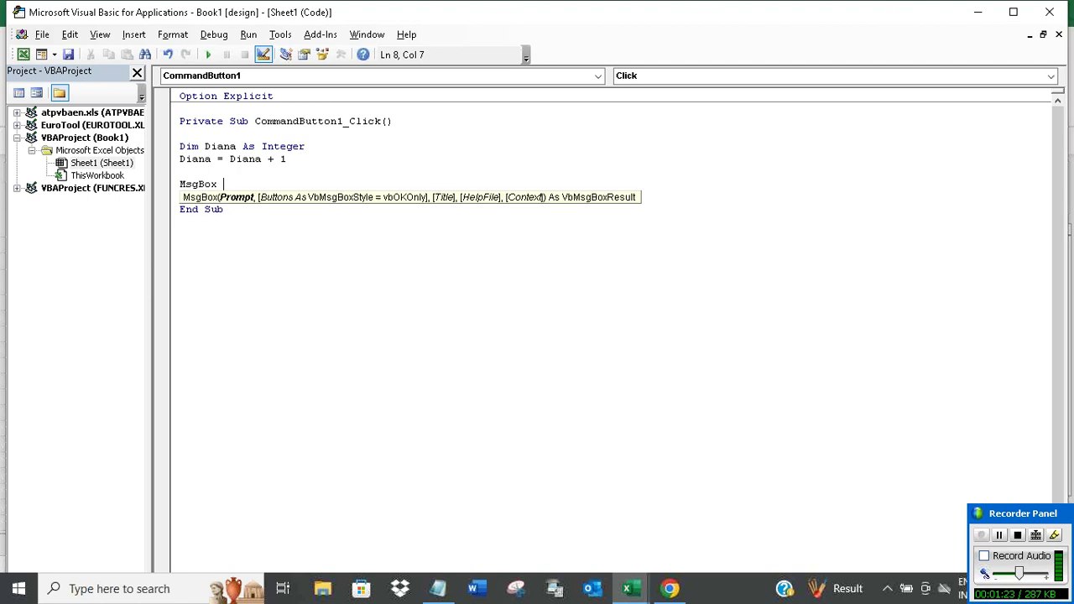
type("iana")
left_click(375, 244)
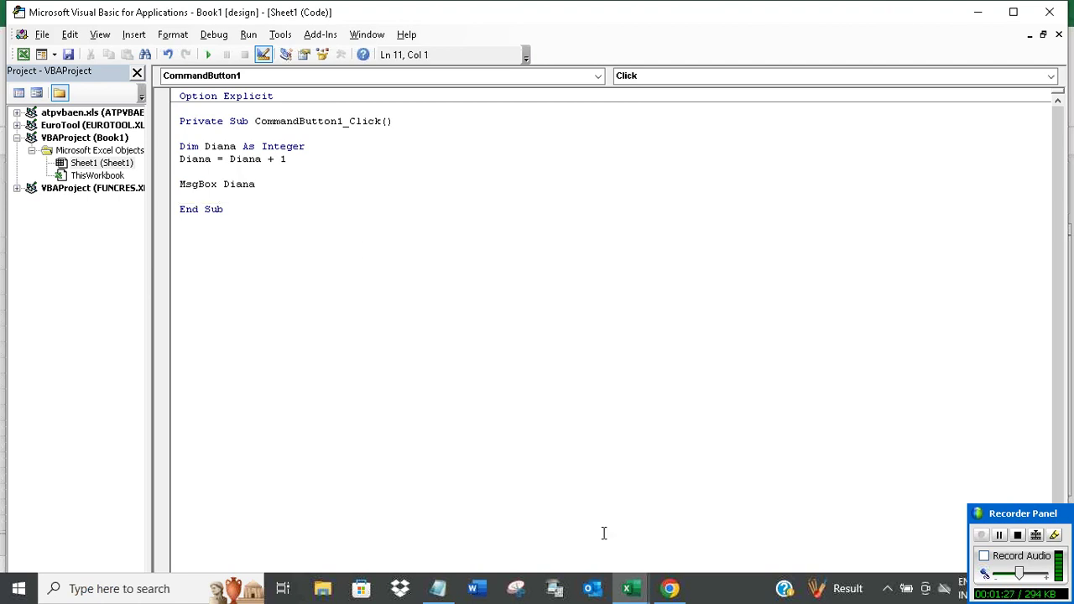
mouse_move(627, 589)
left_click(583, 511)
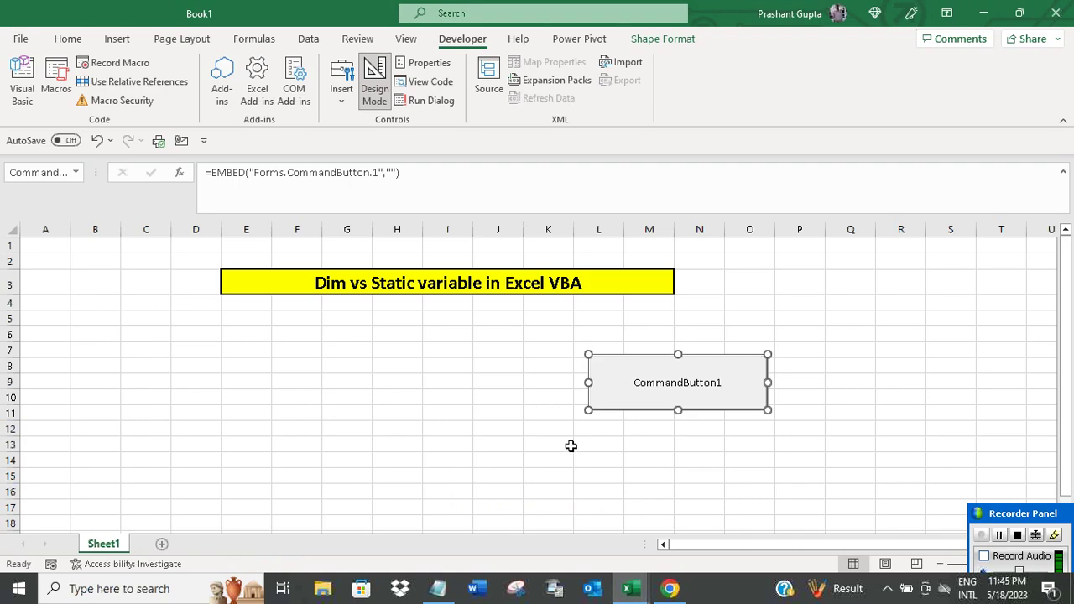
Step: Turn off design mode and run CommandButton1 several times, each message showing 1
left_click(375, 84)
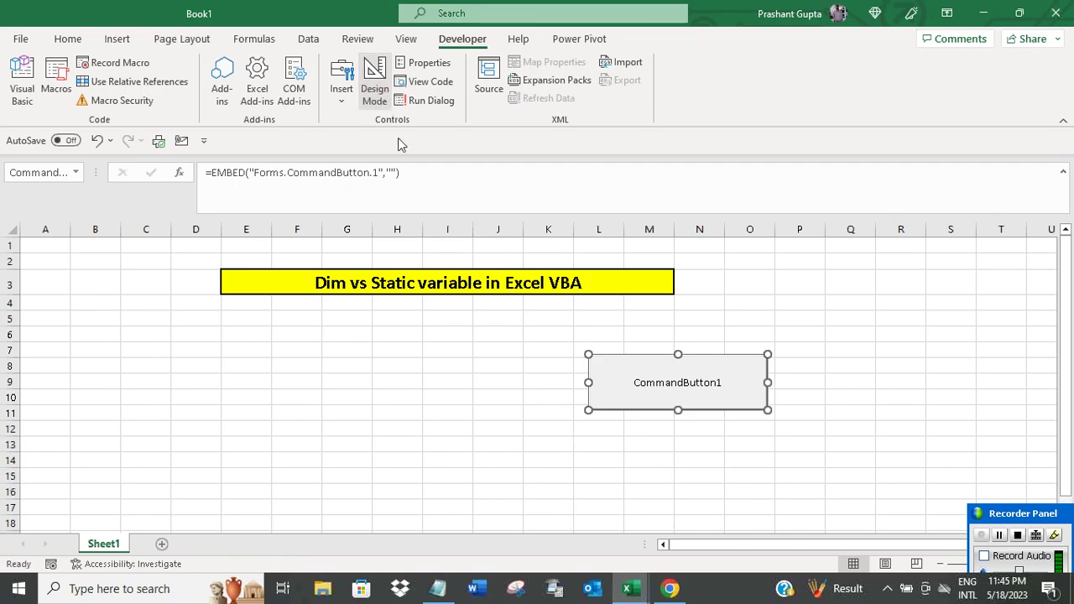
left_click(475, 358)
left_click(676, 388)
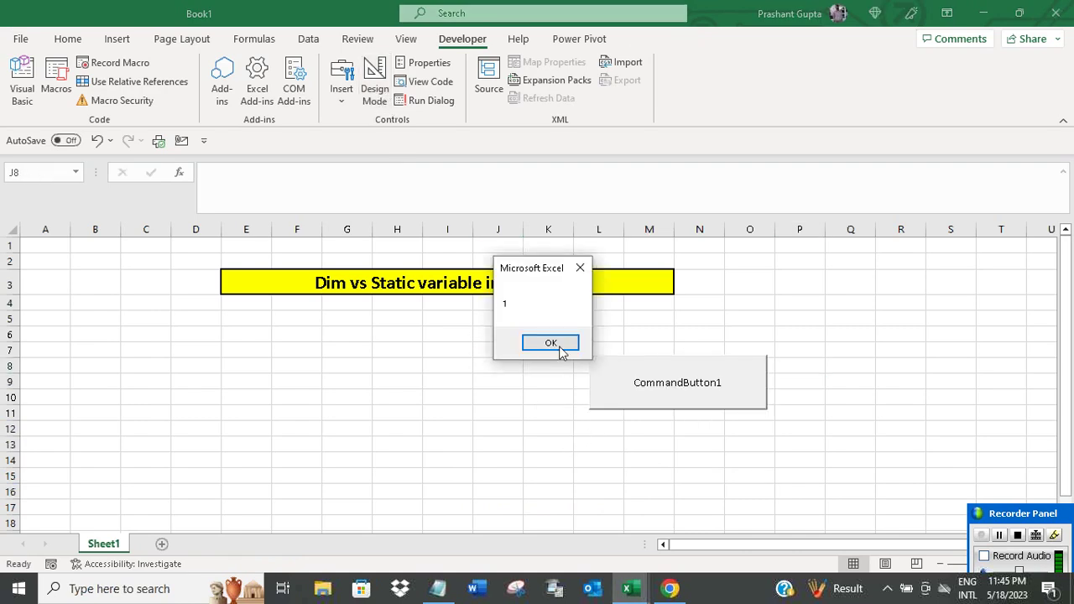
left_click(550, 343)
left_click(681, 385)
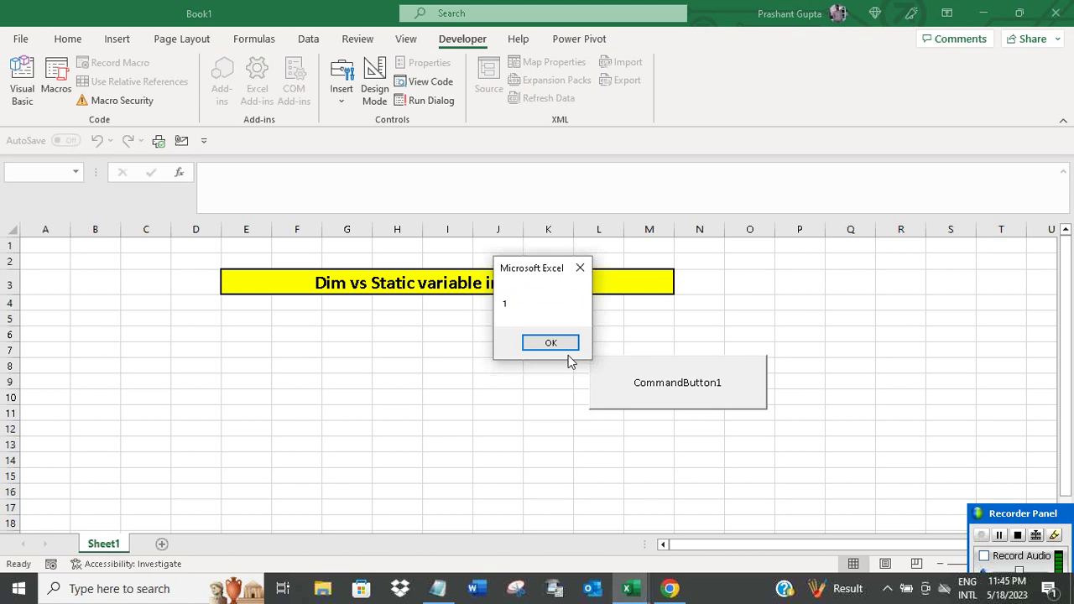
left_click(551, 342)
left_click(670, 385)
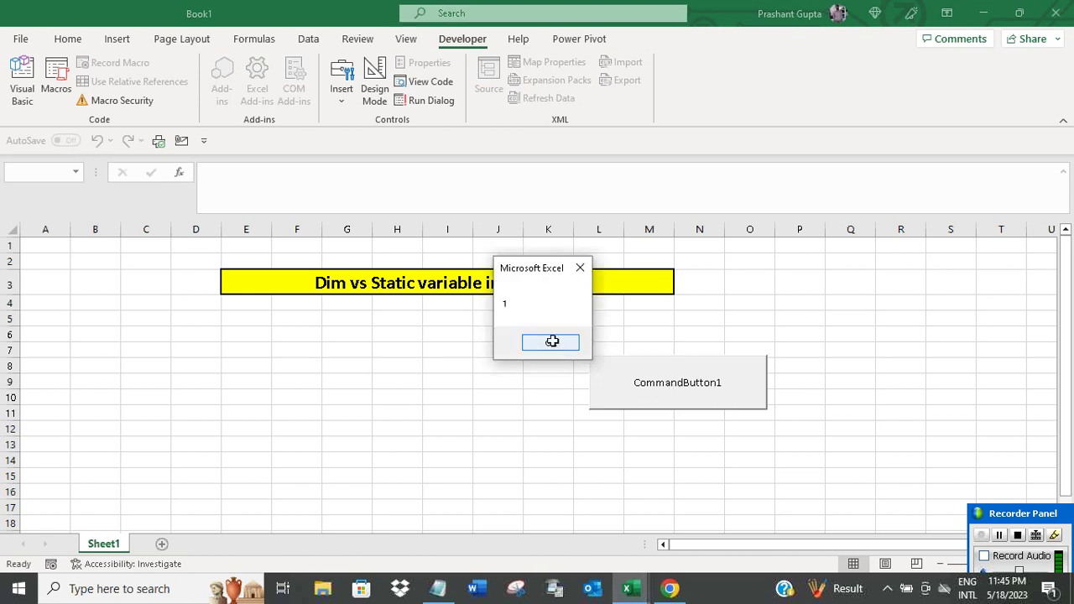
left_click(553, 340)
left_click(657, 383)
left_click(551, 341)
left_click(560, 391)
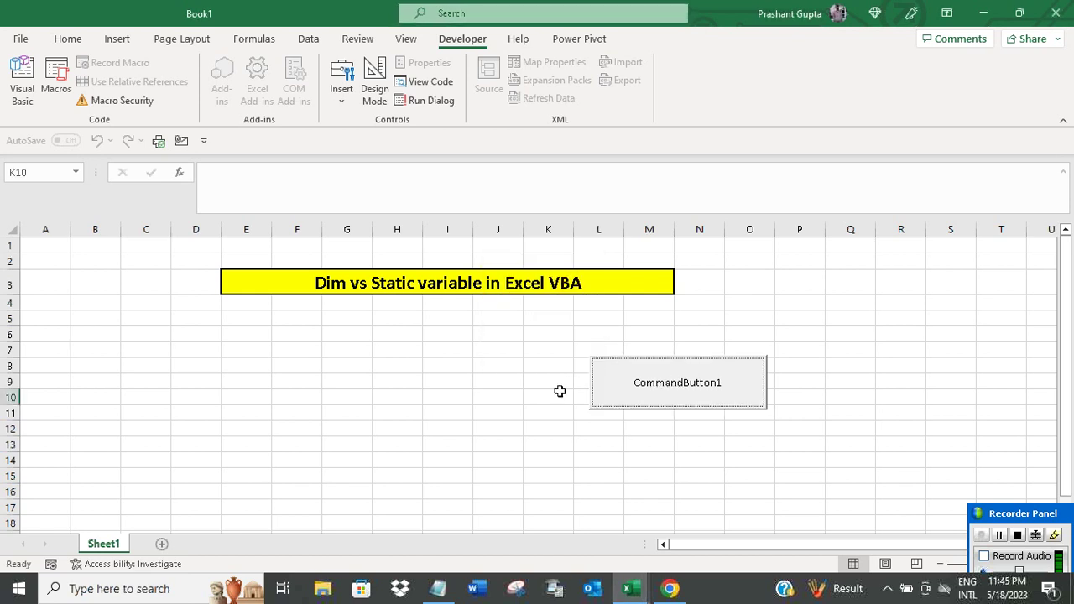
left_click(438, 588)
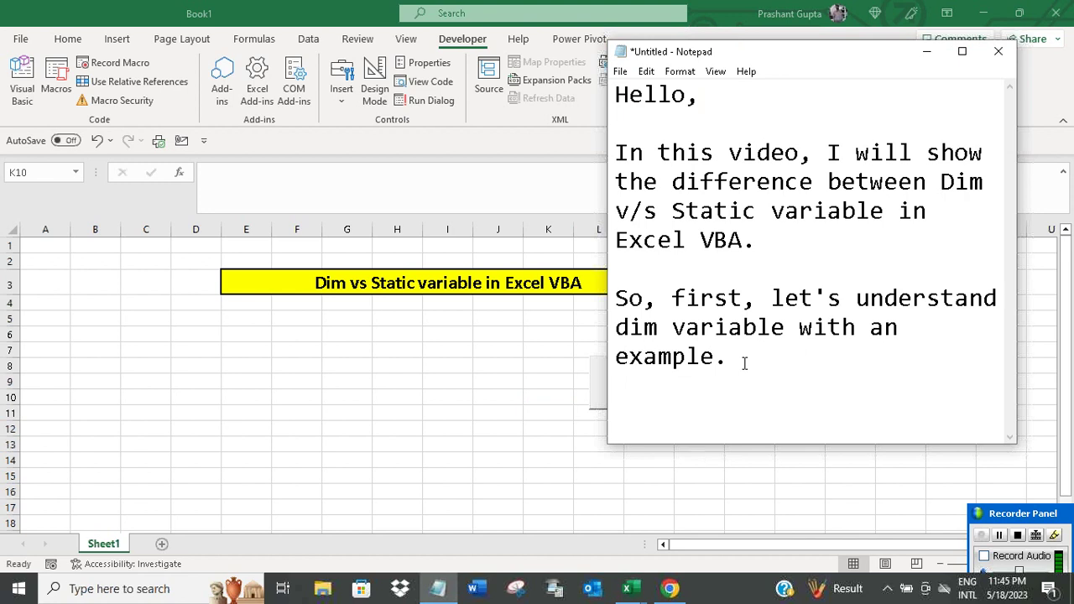
Step: Check the Excel workbook and VBA editor briefly, then return to the Notepad notes
left_click(592, 589)
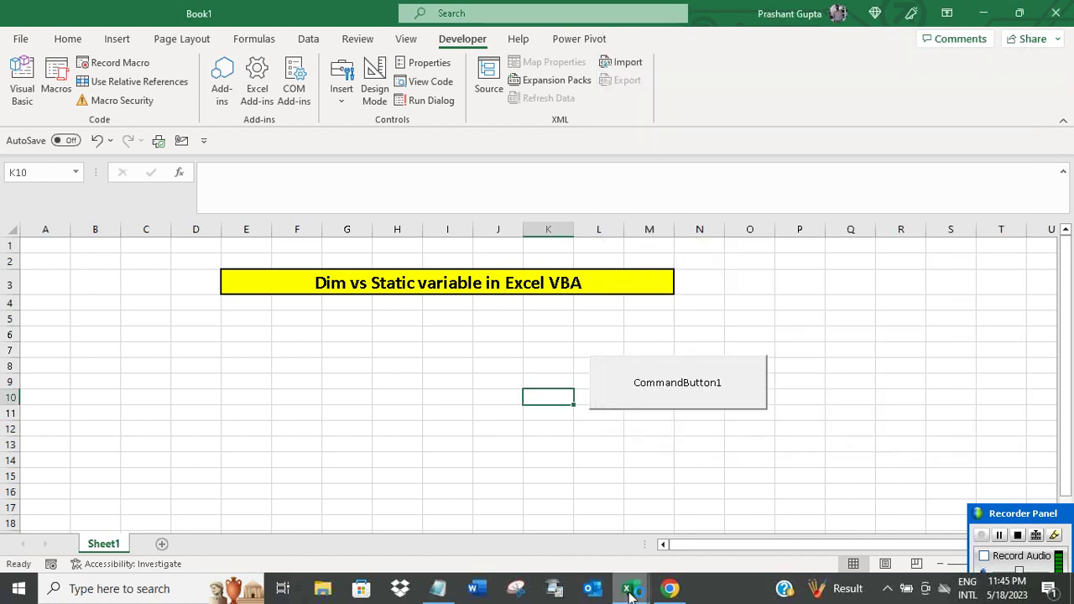
mouse_move(627, 588)
left_click(688, 481)
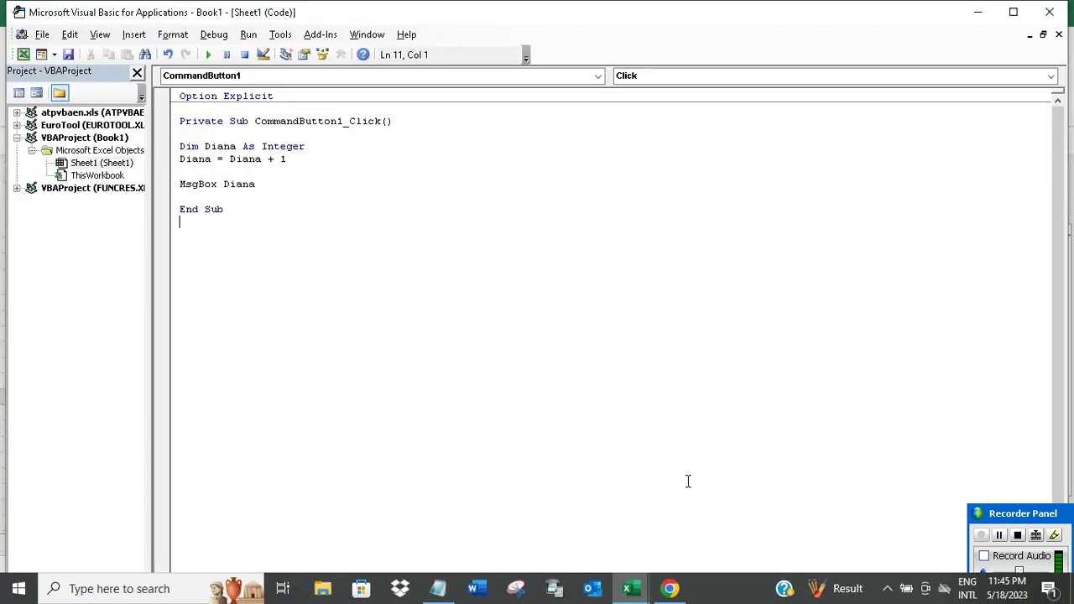
left_click(438, 588)
Step: Note that with Dim, Excel VBA eliminates the variable after the procedure ends and recreates it
key("Return")
key("Return")
key("Return")
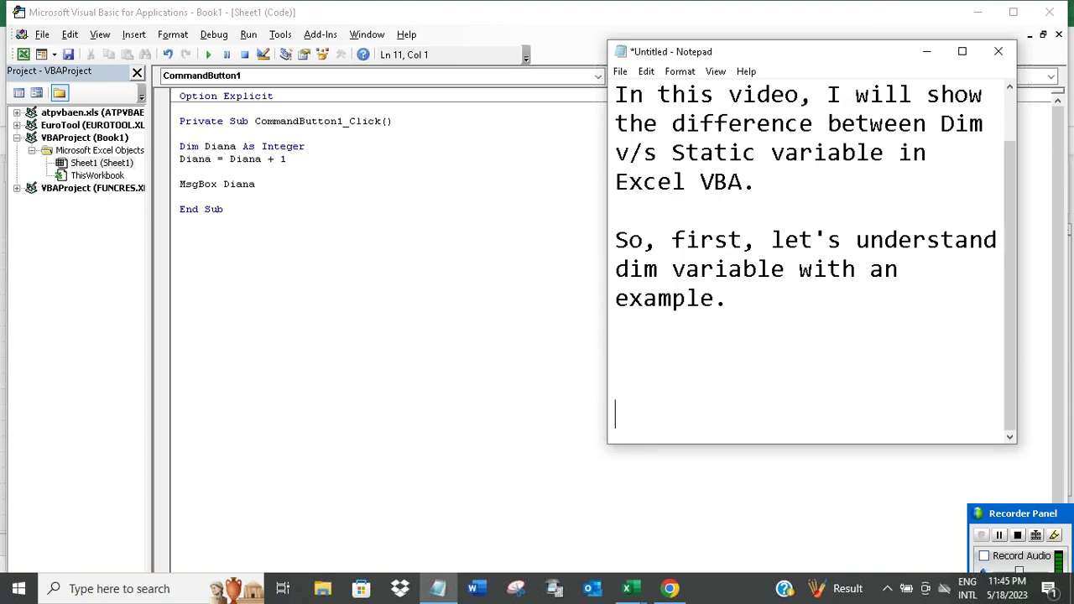
type("So, we see tha")
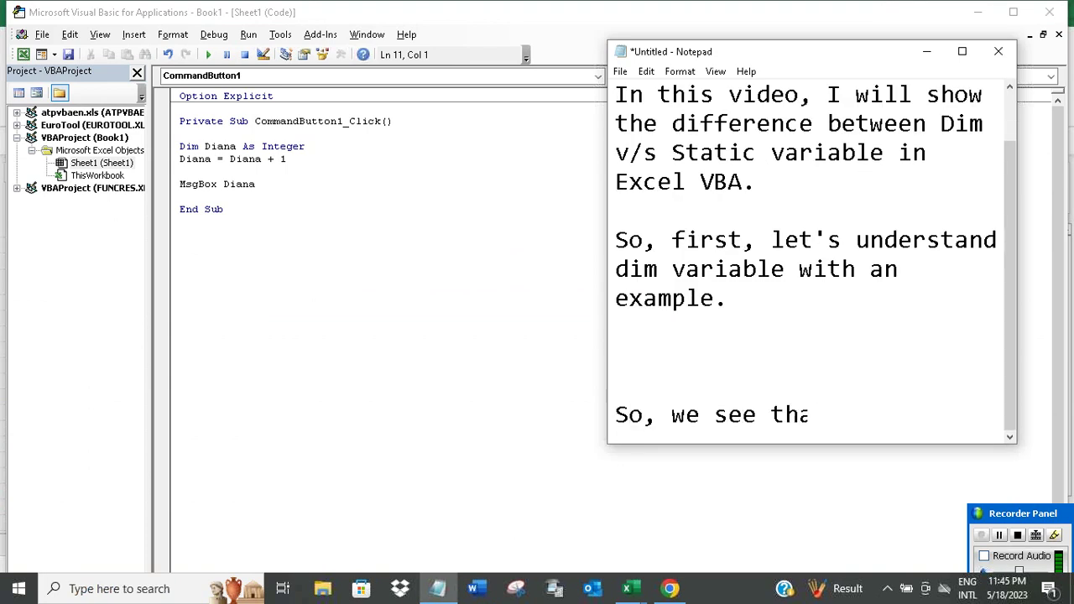
type("t with Dim v")
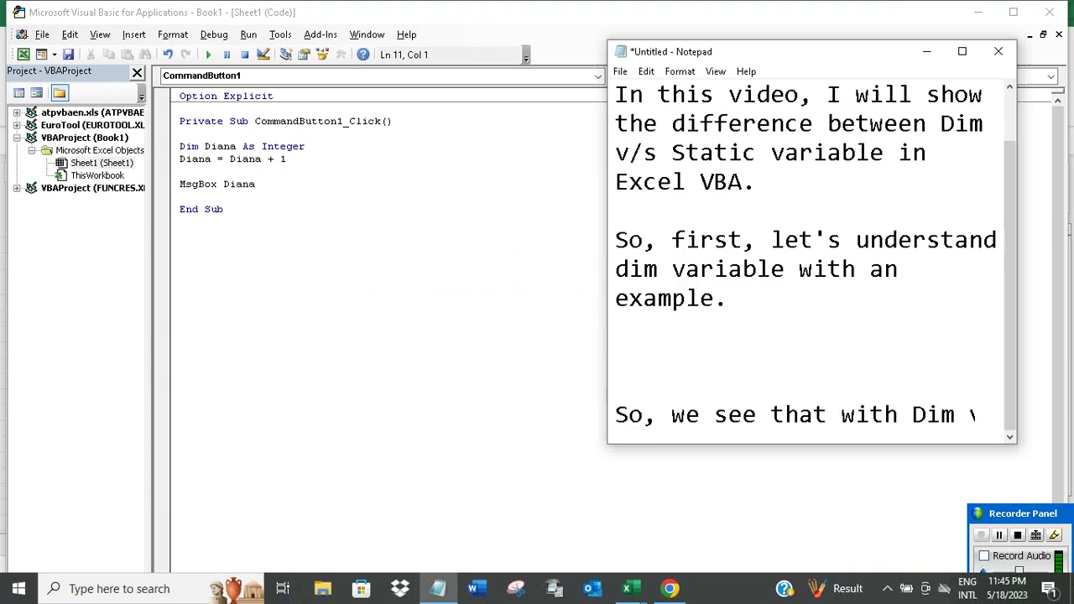
type("ariable Excel ")
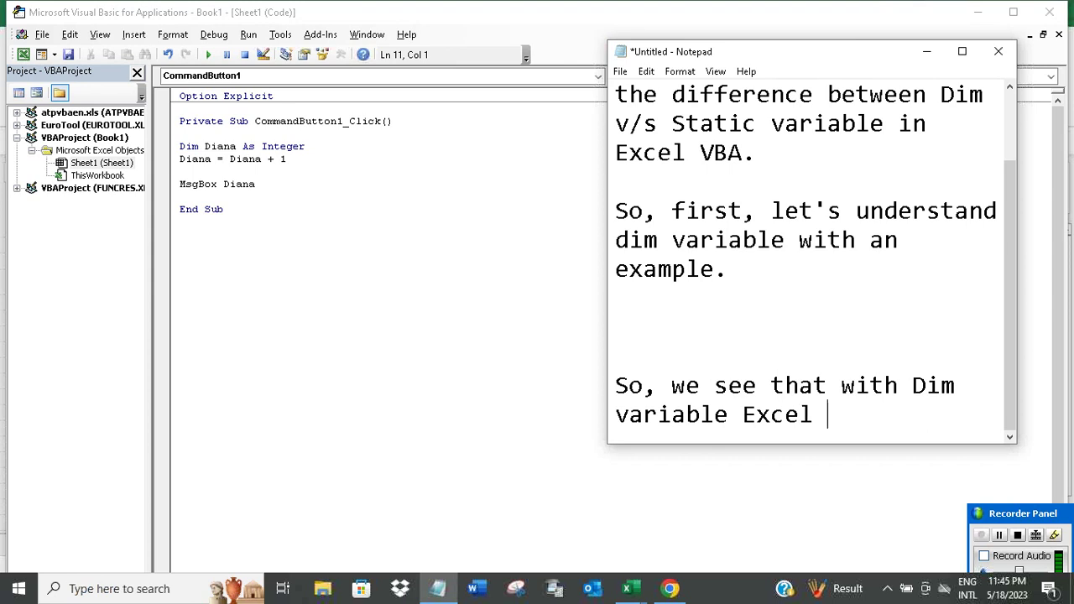
type("VBA")
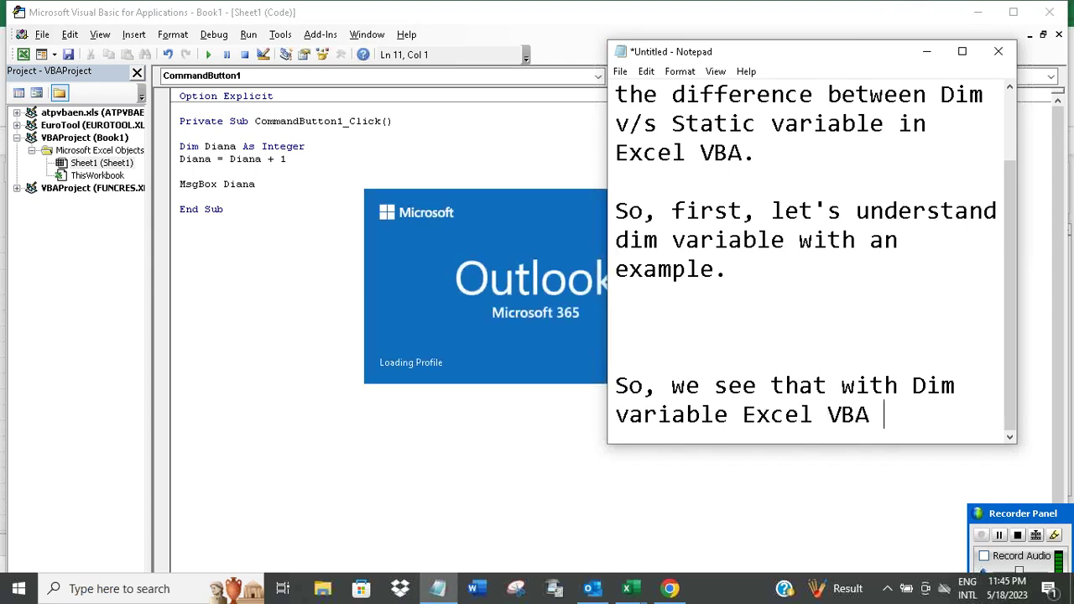
left_click(926, 52)
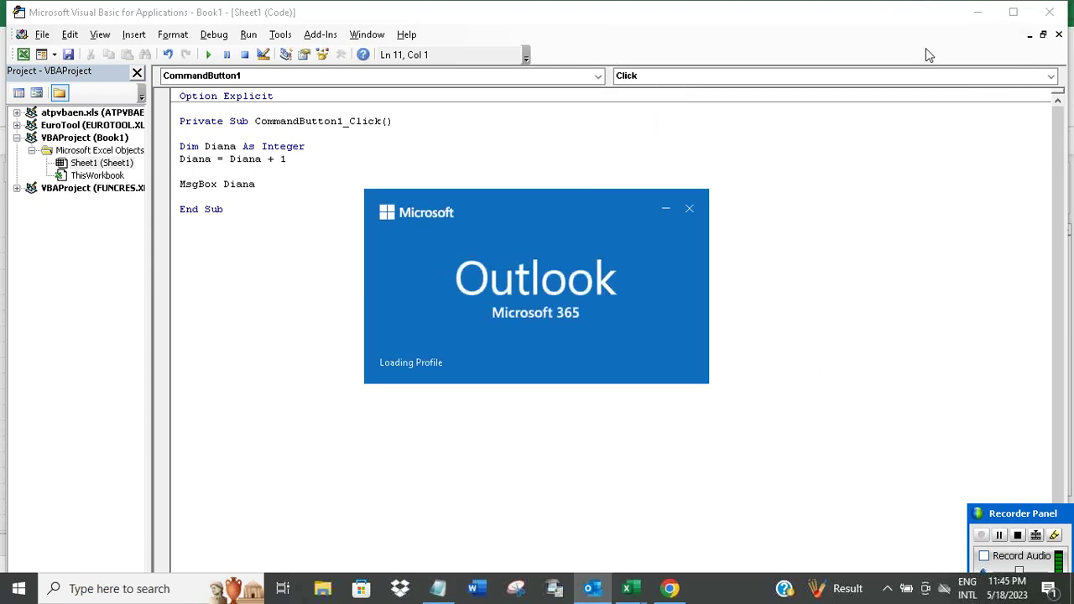
left_click(689, 209)
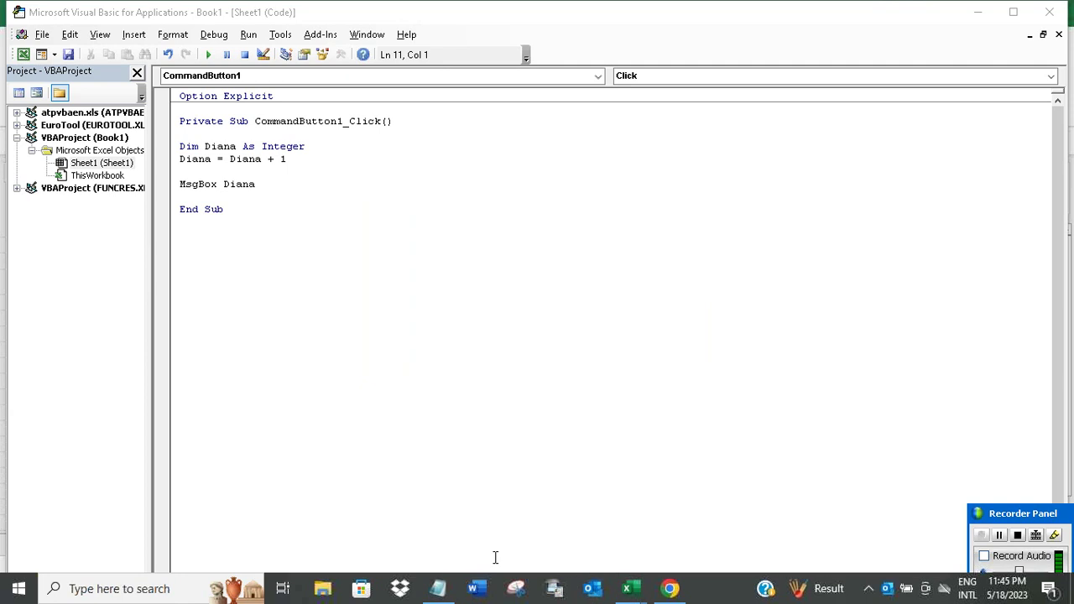
left_click(438, 588)
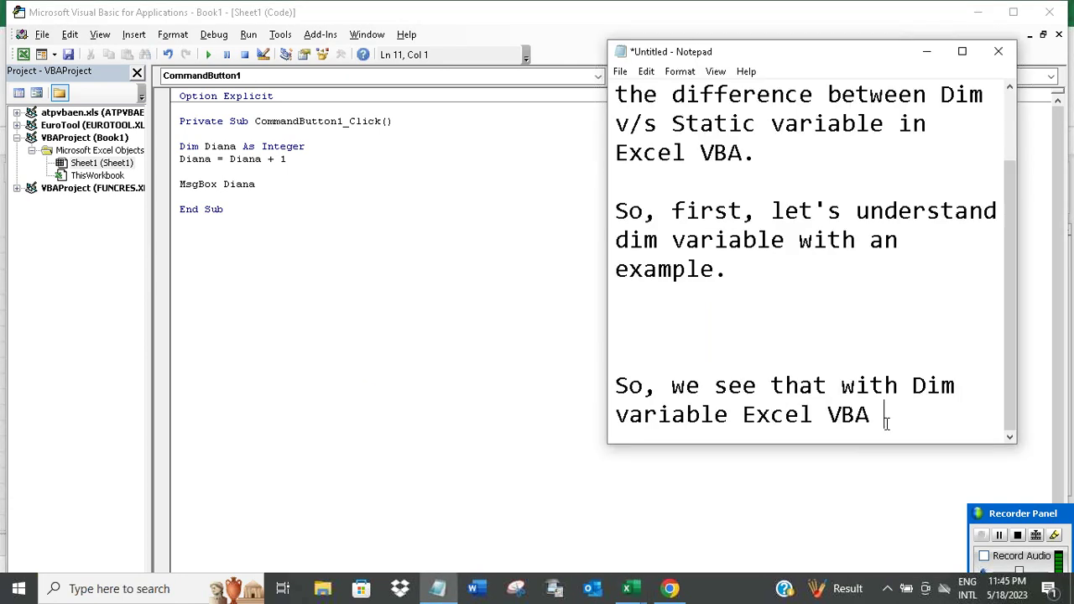
type("elim")
type("inates t")
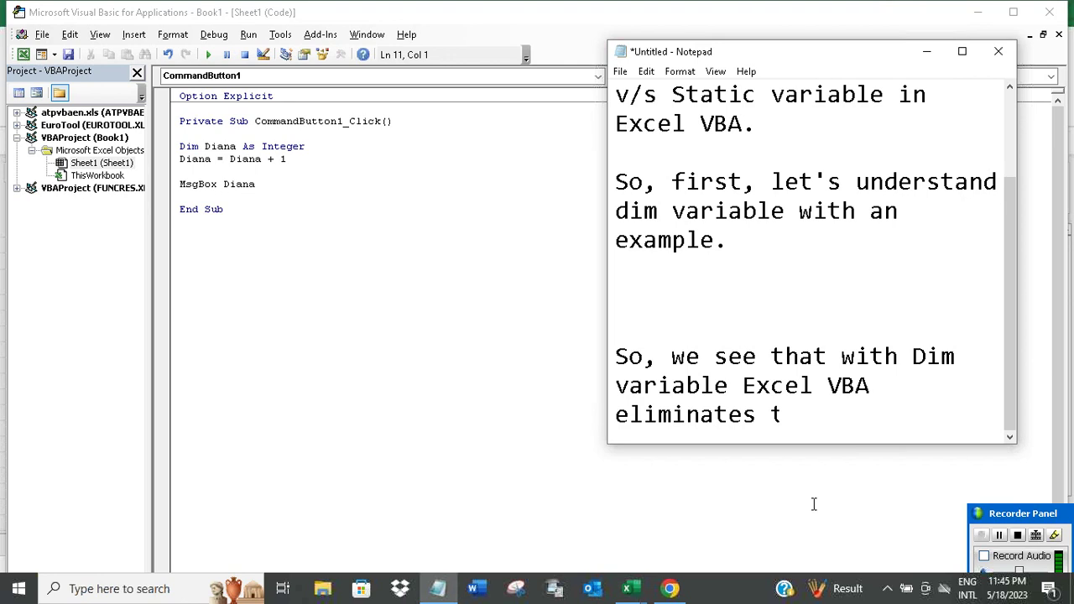
type("he variable ")
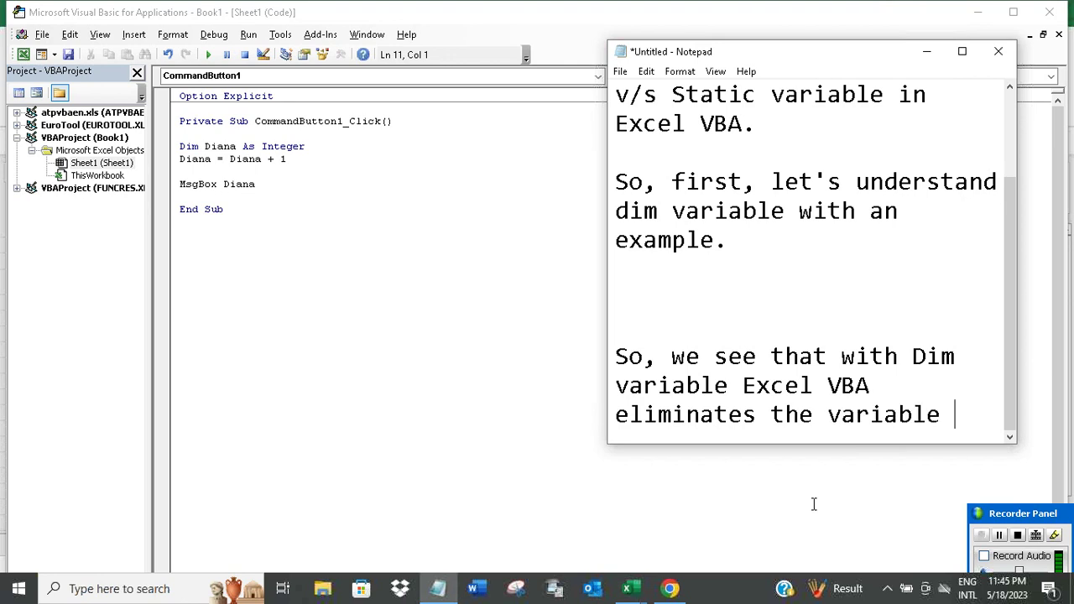
type("after end of")
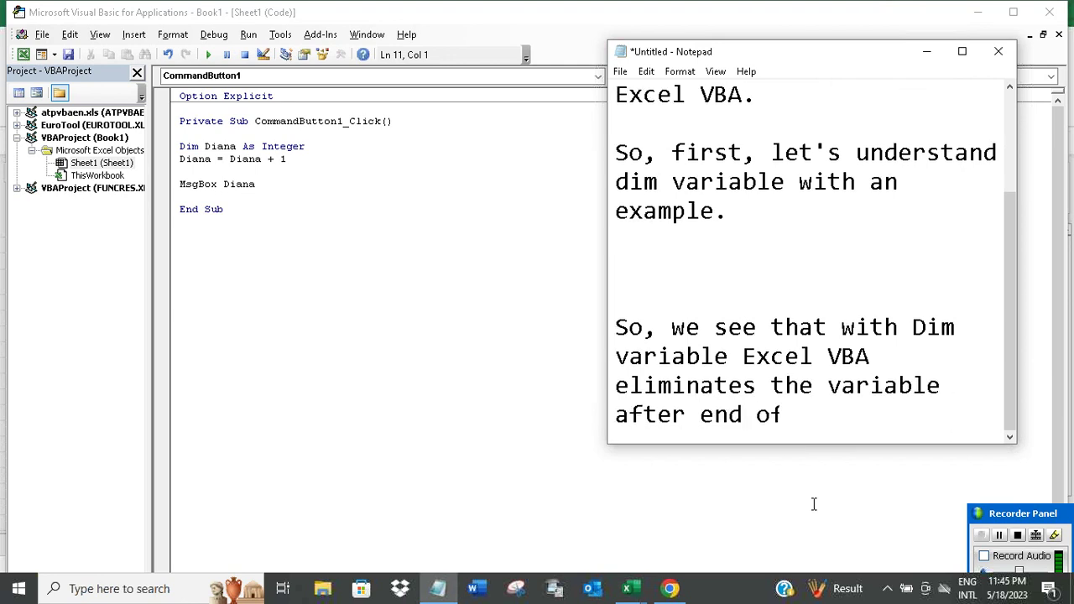
type(" procedure ")
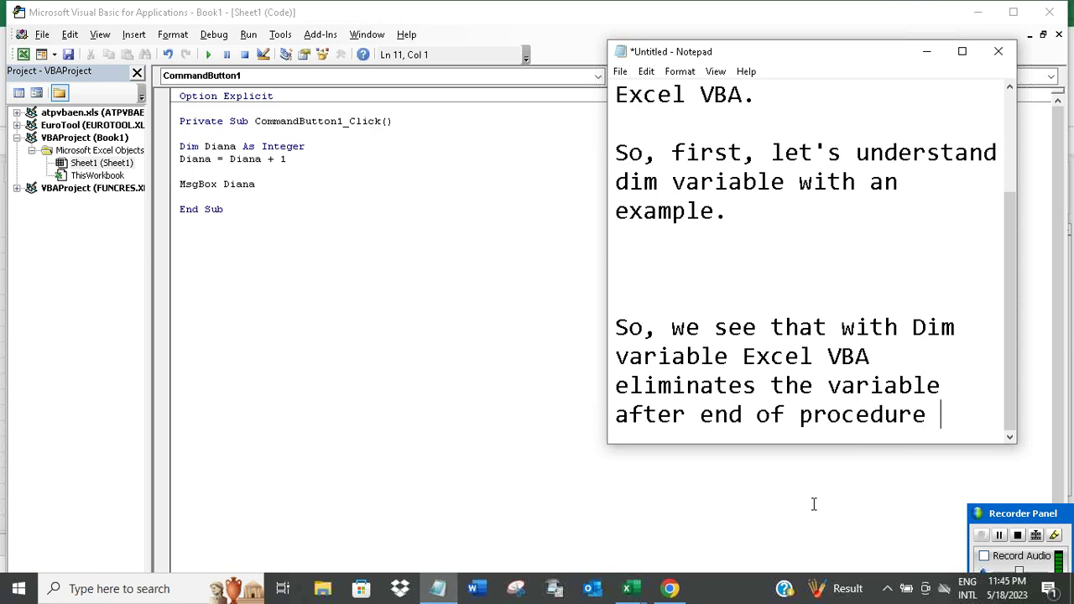
type("and again ")
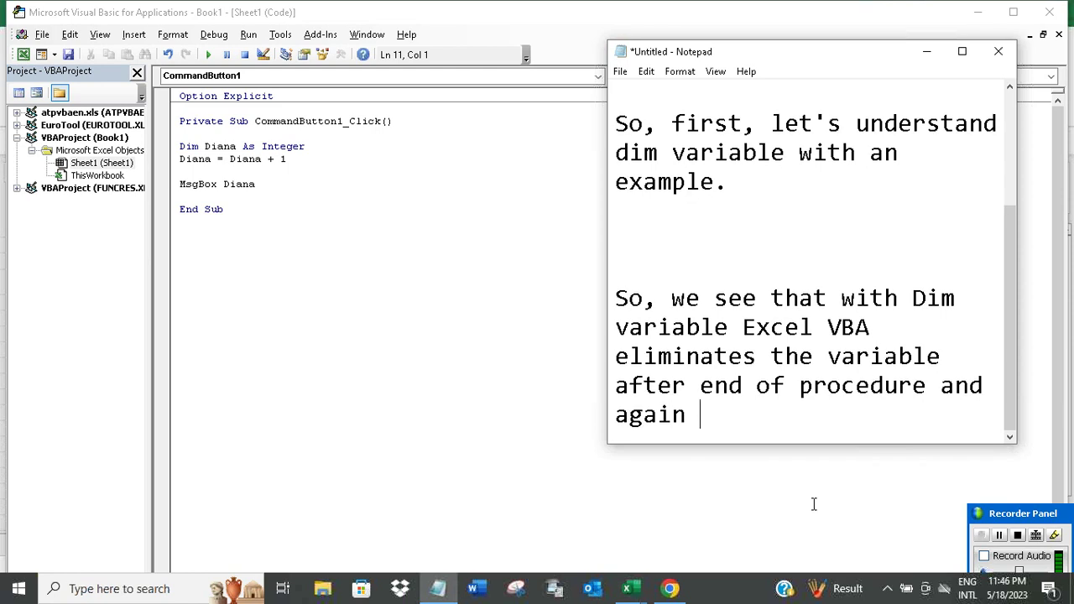
type("creates ")
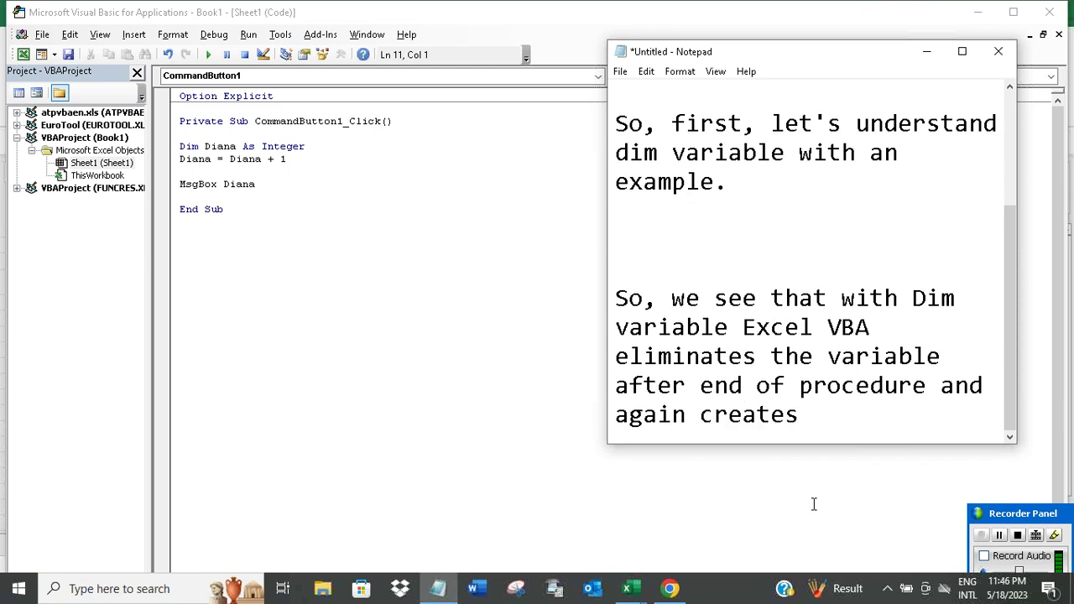
type("the variable ")
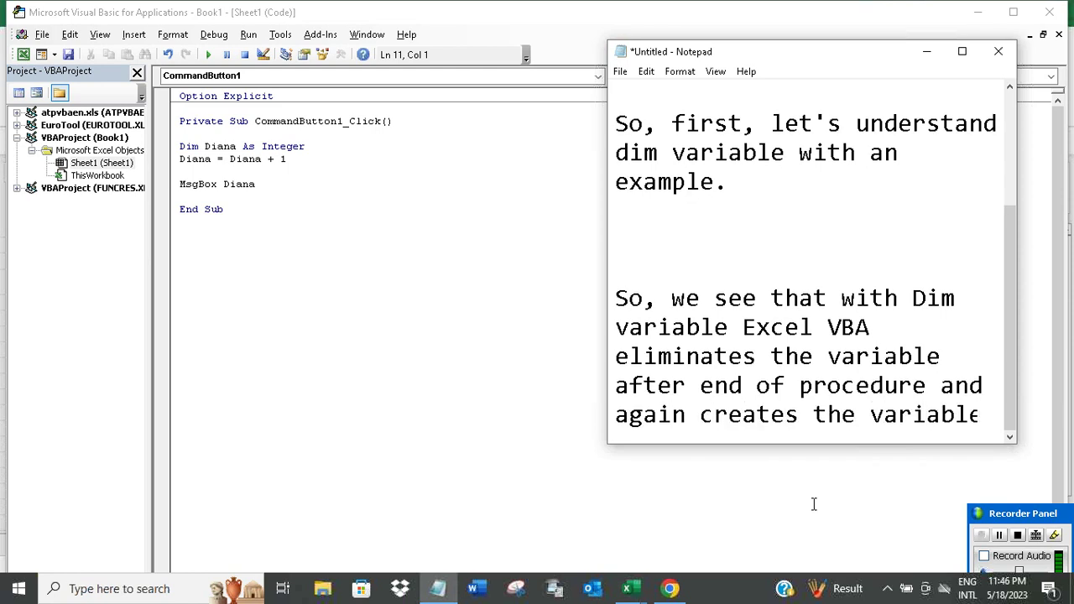
type("and adds ")
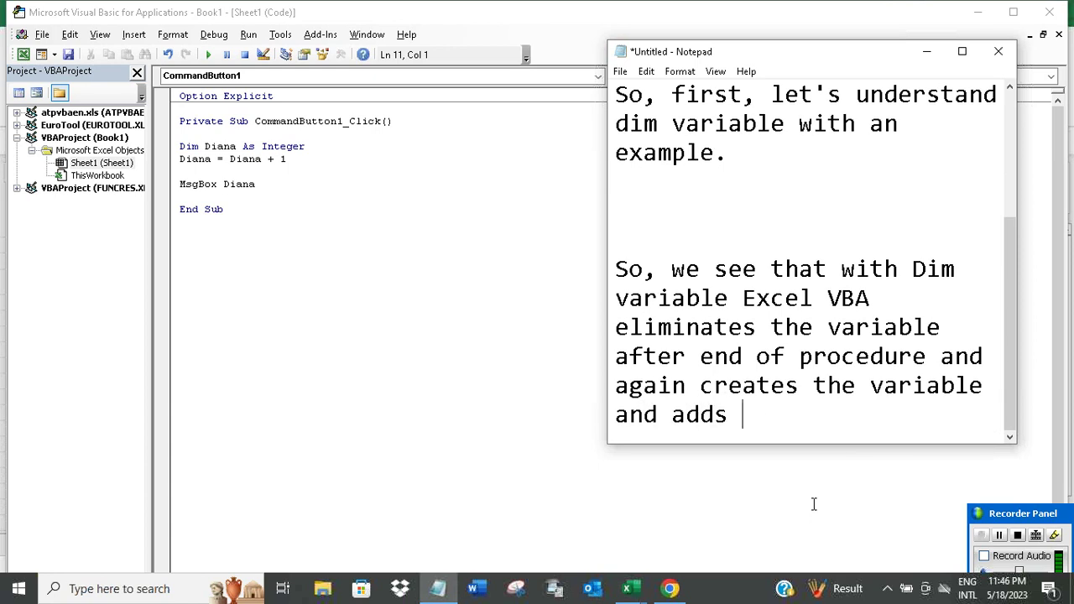
type("value")
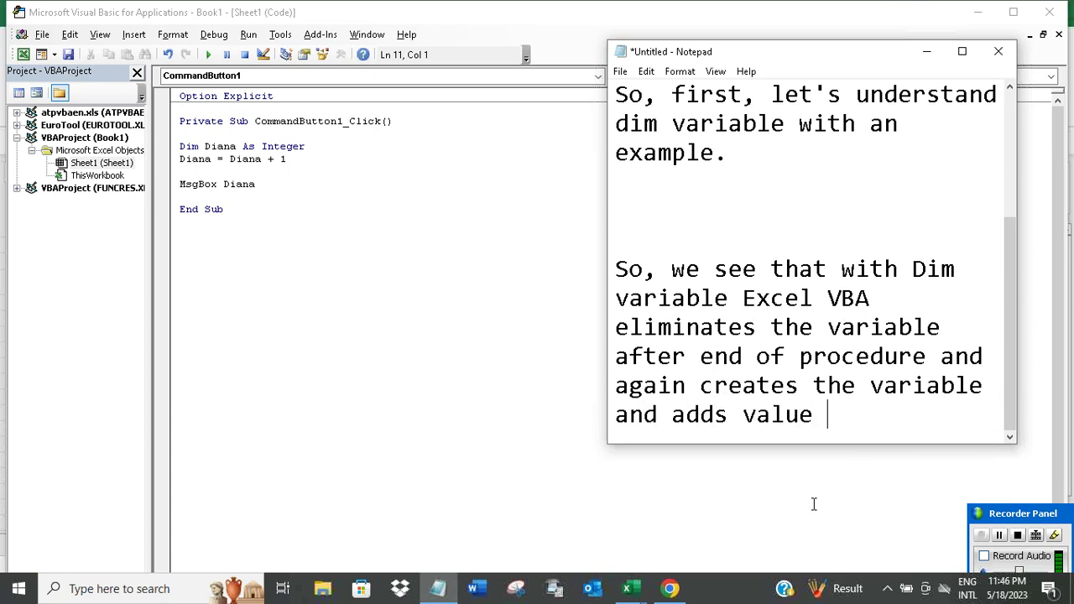
type(" 1.")
key("Return")
key("Return")
key("Return")
Step: Add that to keep the value after the procedure ends, we will use Static variable; Let me show
type("N")
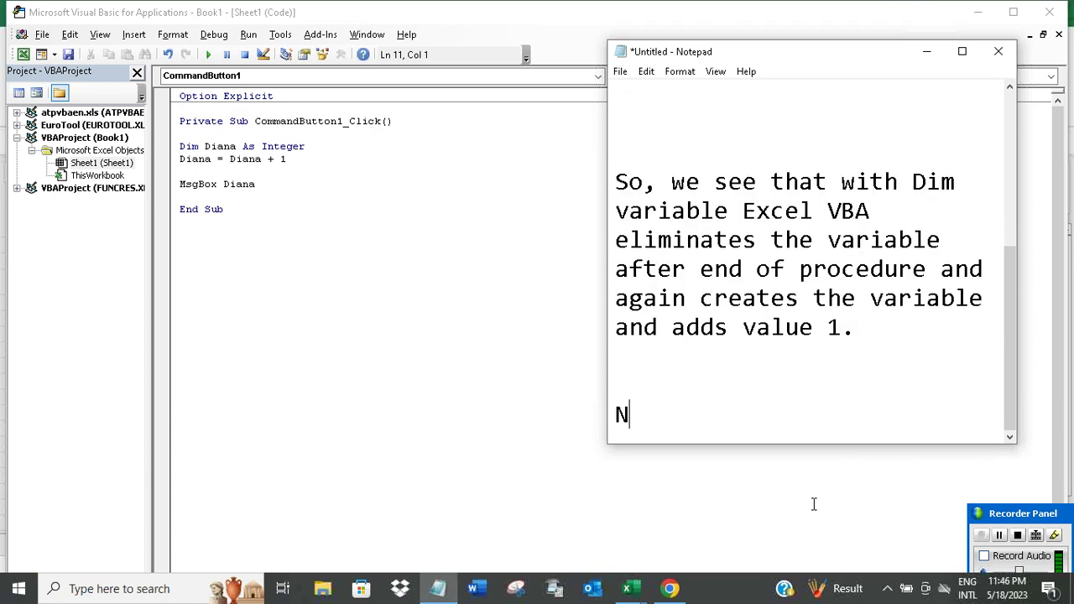
type("ow, let'")
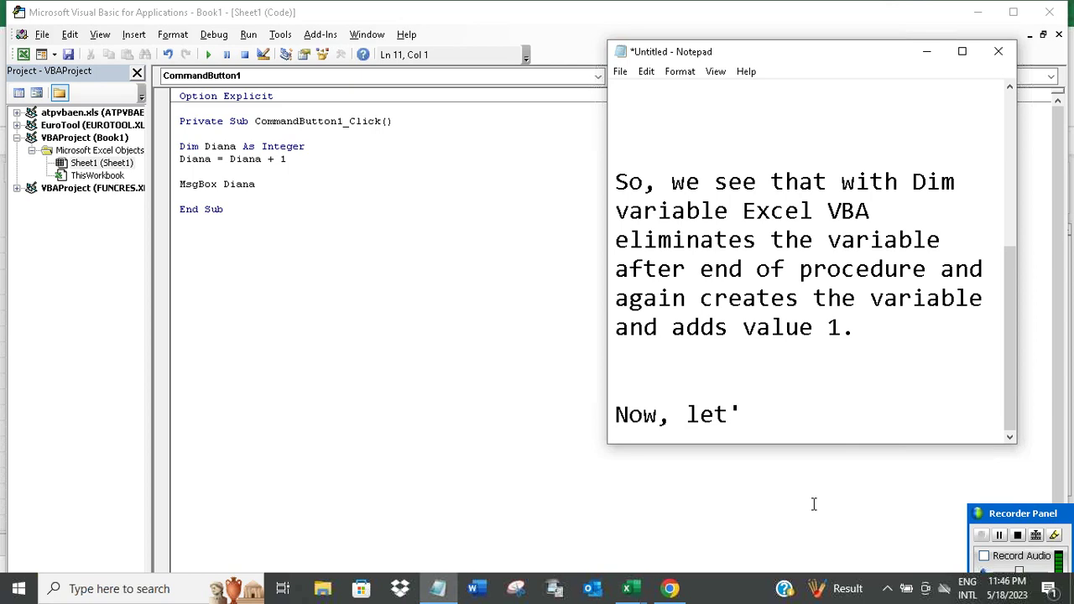
type("s say we")
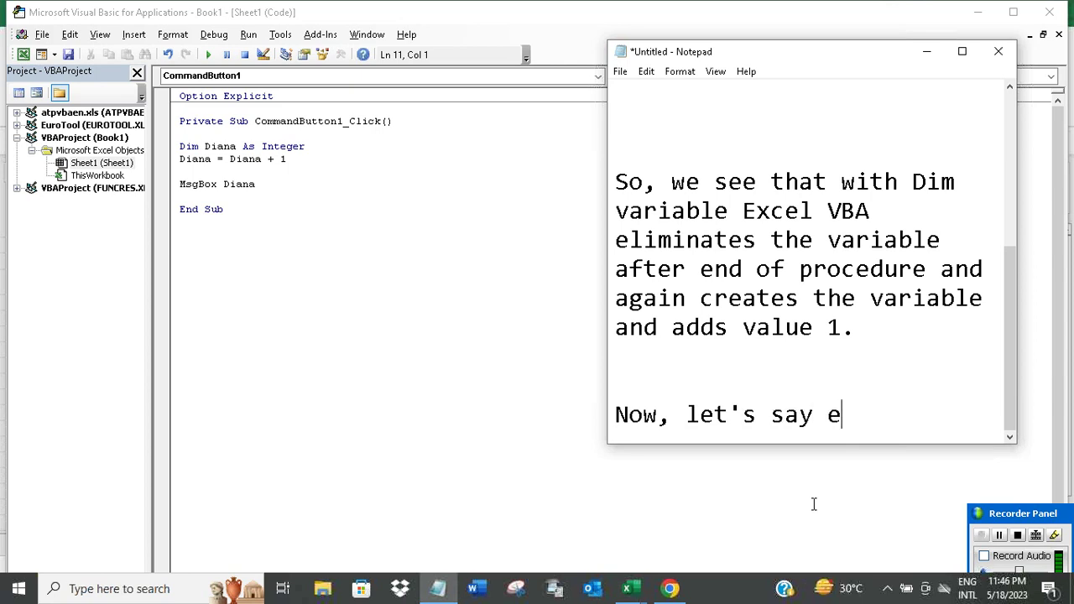
key("BackSpace")
type("we want to k")
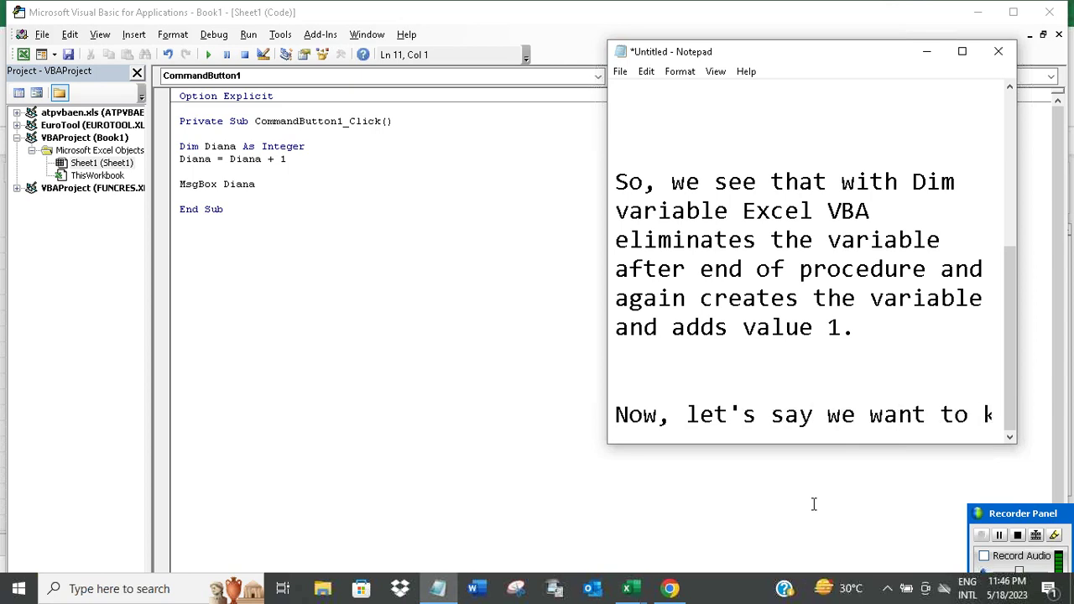
type("eep the value e")
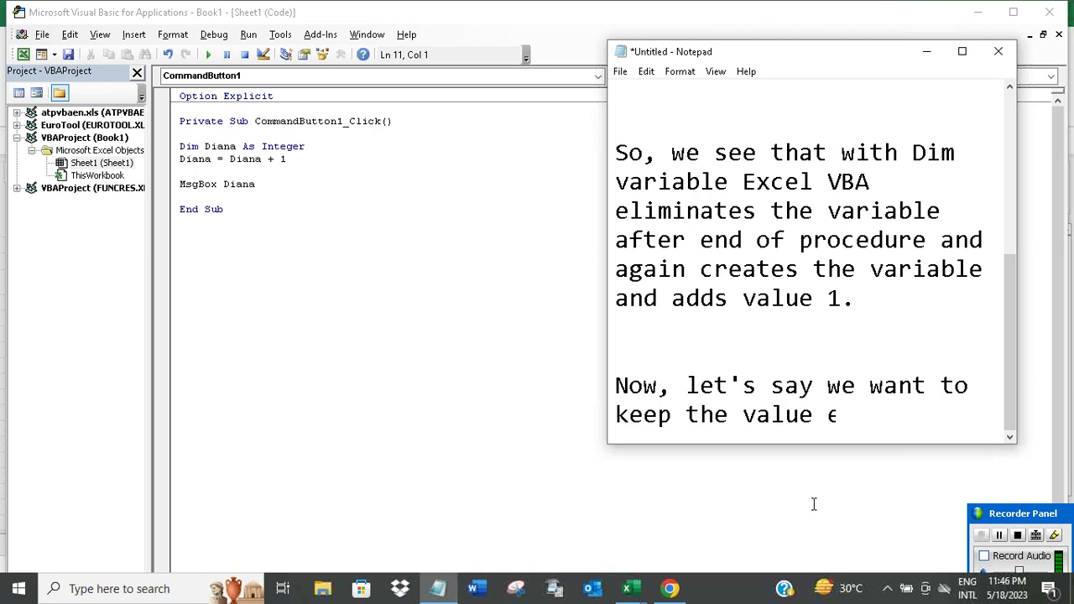
type("ven after the")
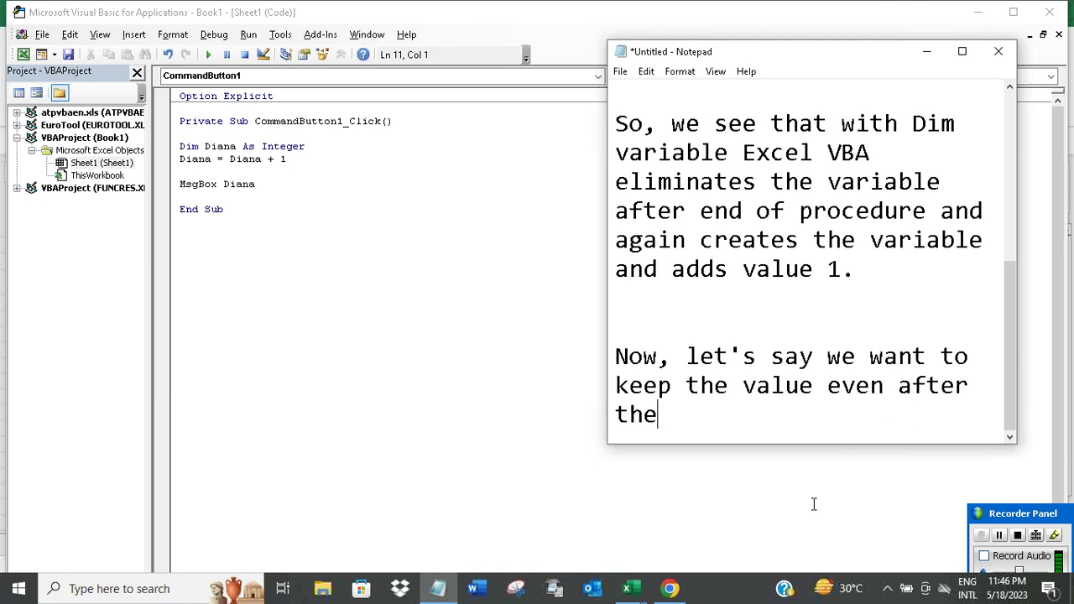
type(" end of proce")
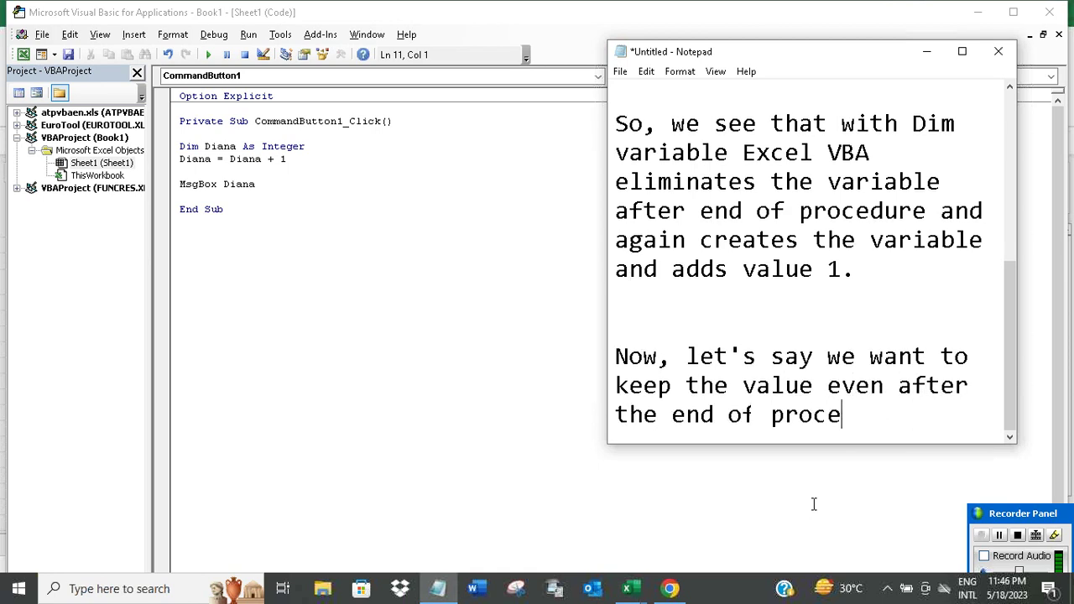
type("dure.")
key("Return")
key("Return")
type("For th")
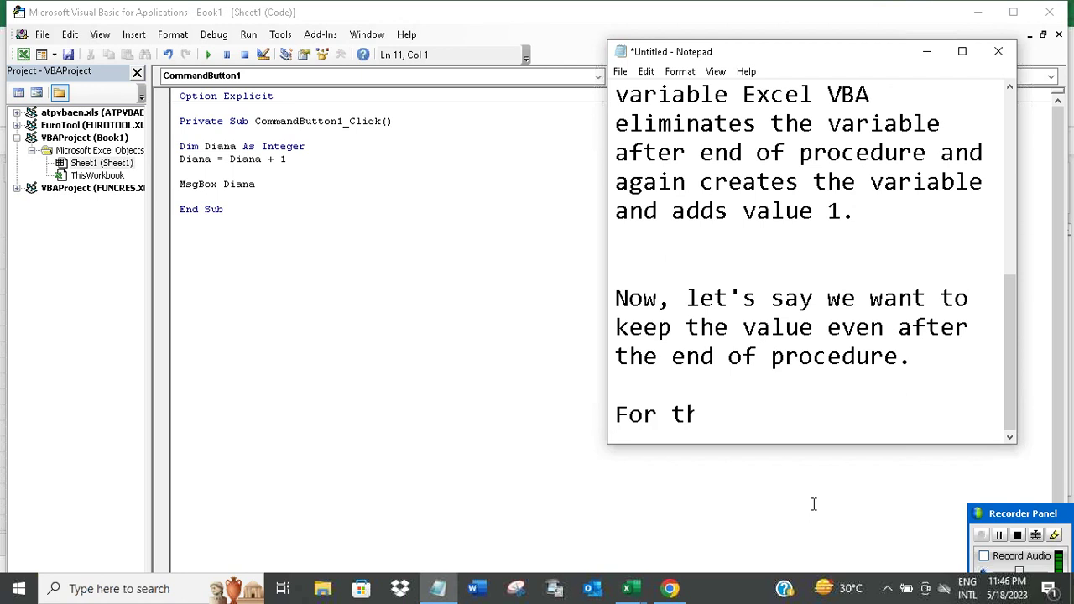
type("at, we will use ")
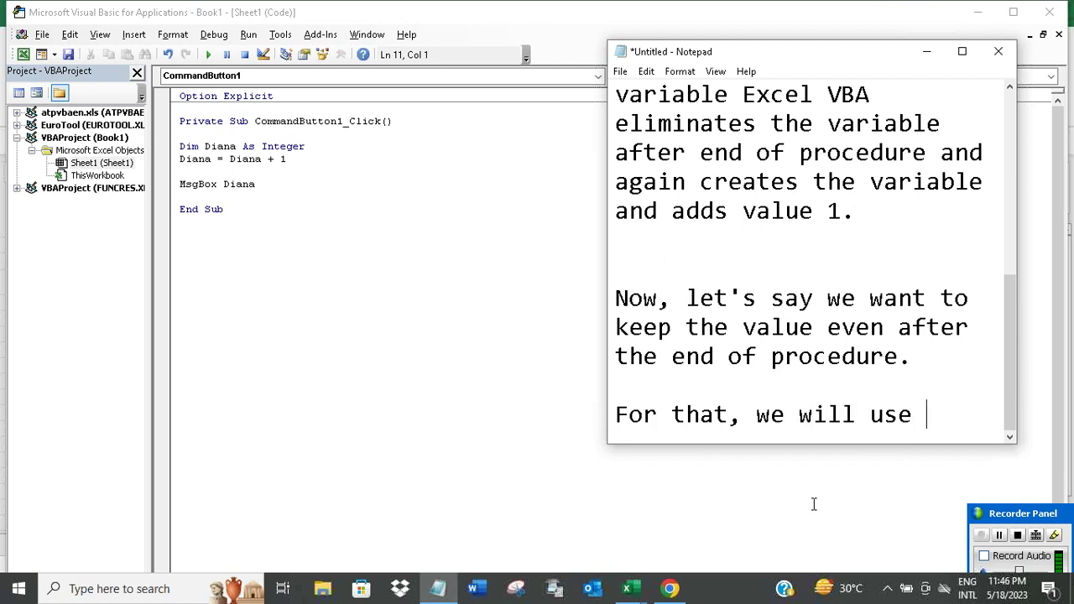
type("Static var")
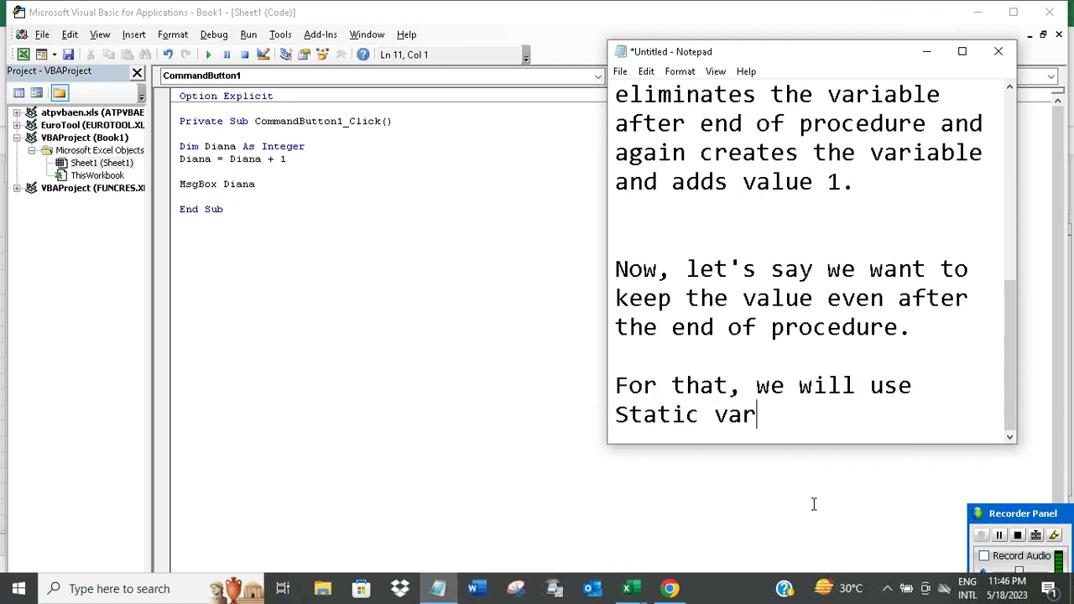
type("iable.")
key("Return")
key("Return")
type("L")
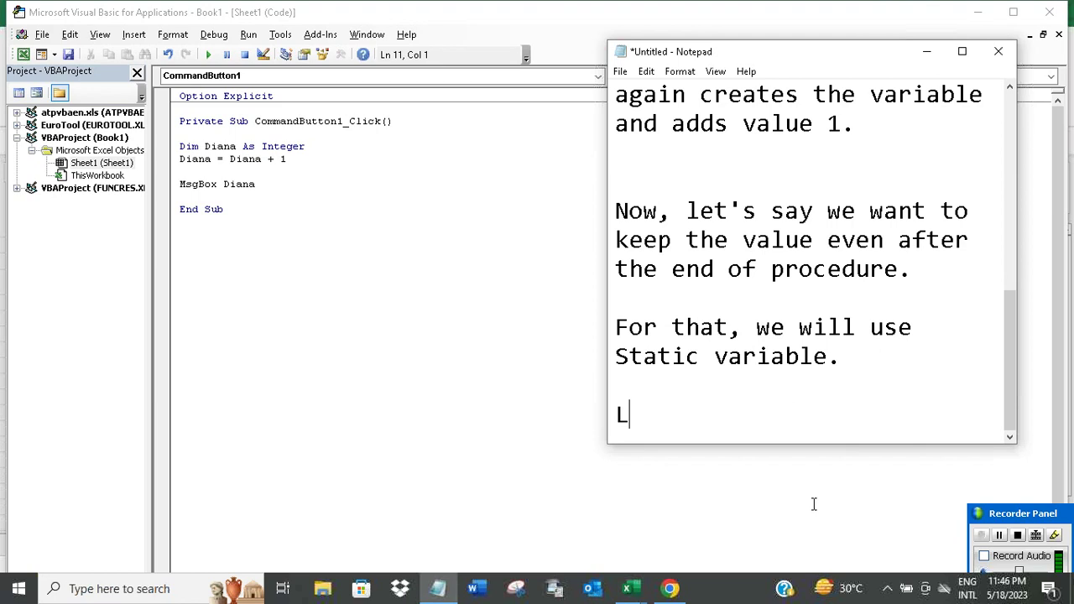
type("et me show.")
key("Return")
key("Return")
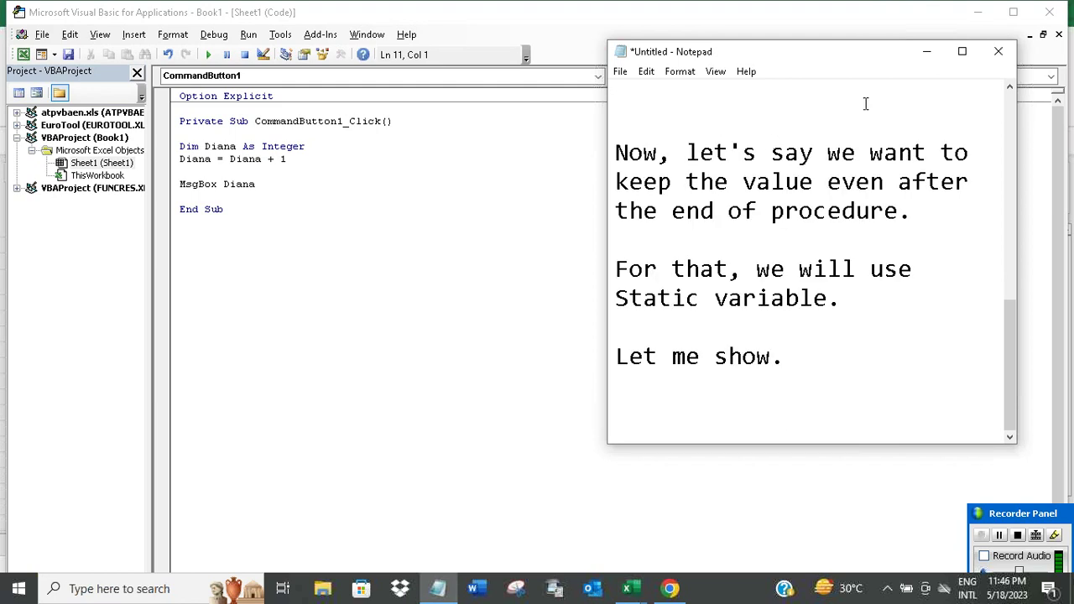
Step: Copy the Dim version of the click procedure into the Notepad notes
left_click(927, 51)
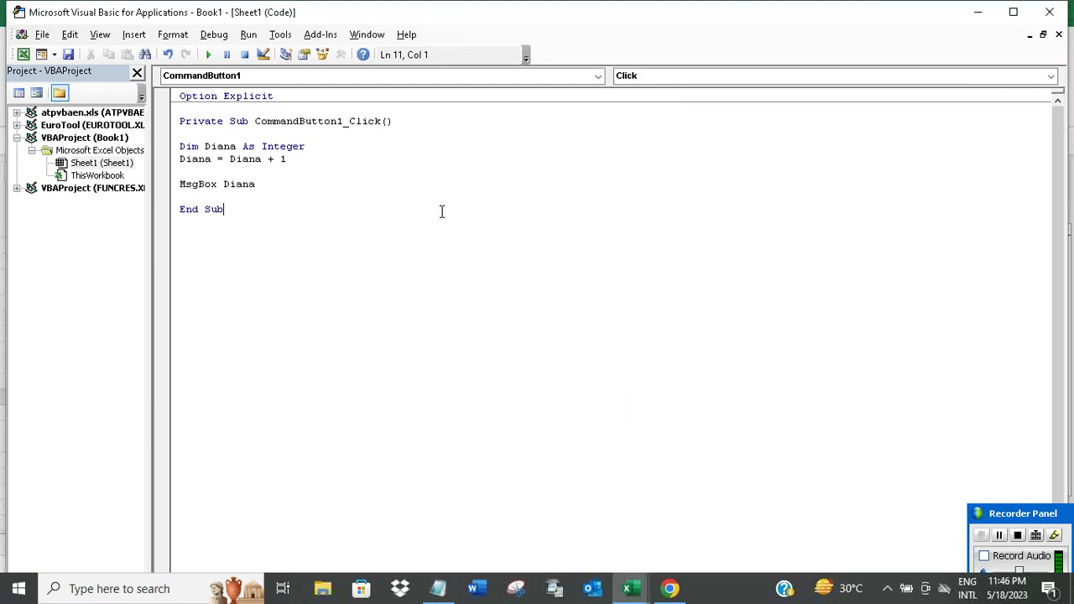
left_click(205, 147)
left_click_drag(254, 221, 175, 96)
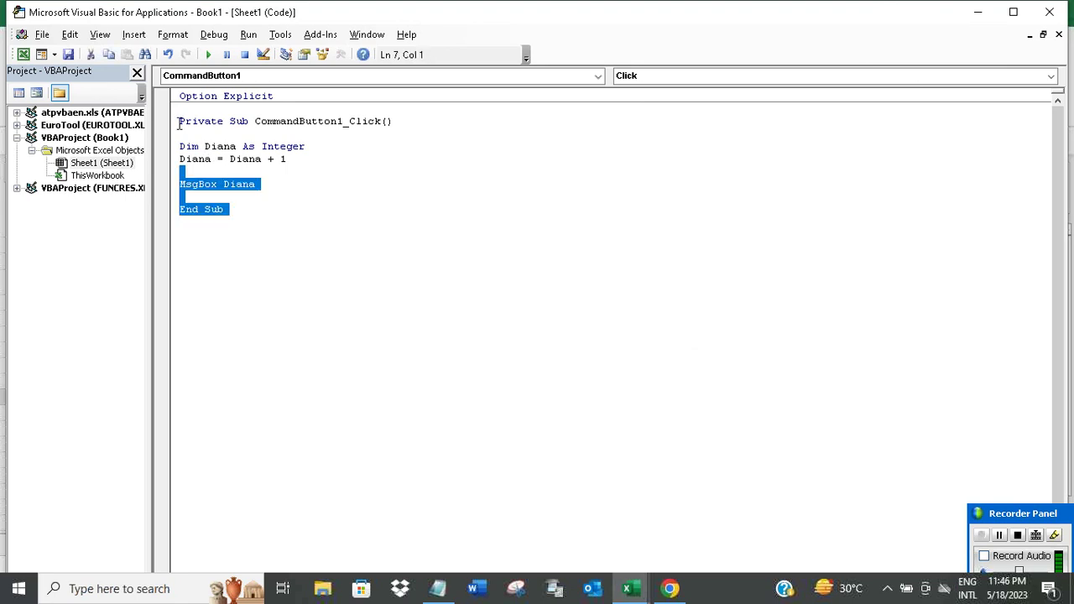
right_click(200, 124)
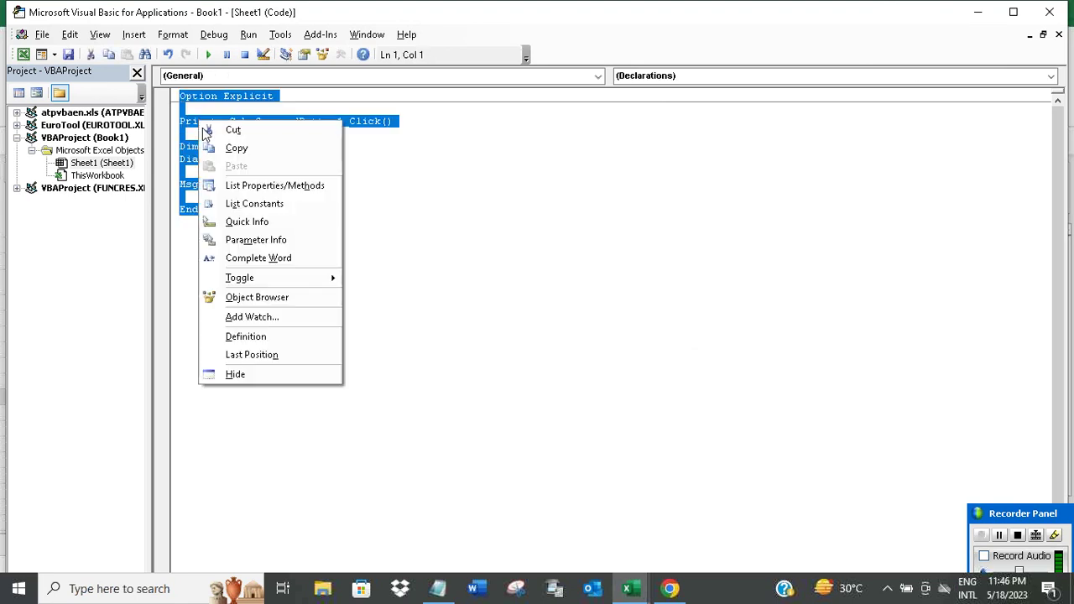
left_click(241, 155)
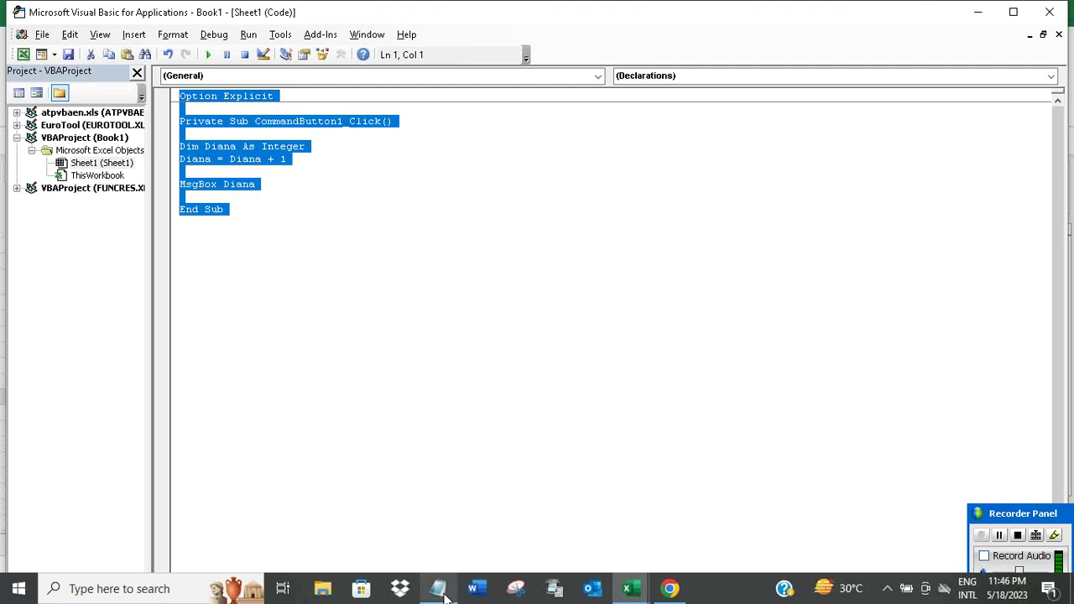
left_click(437, 588)
key("Return")
key("Return")
key("Return")
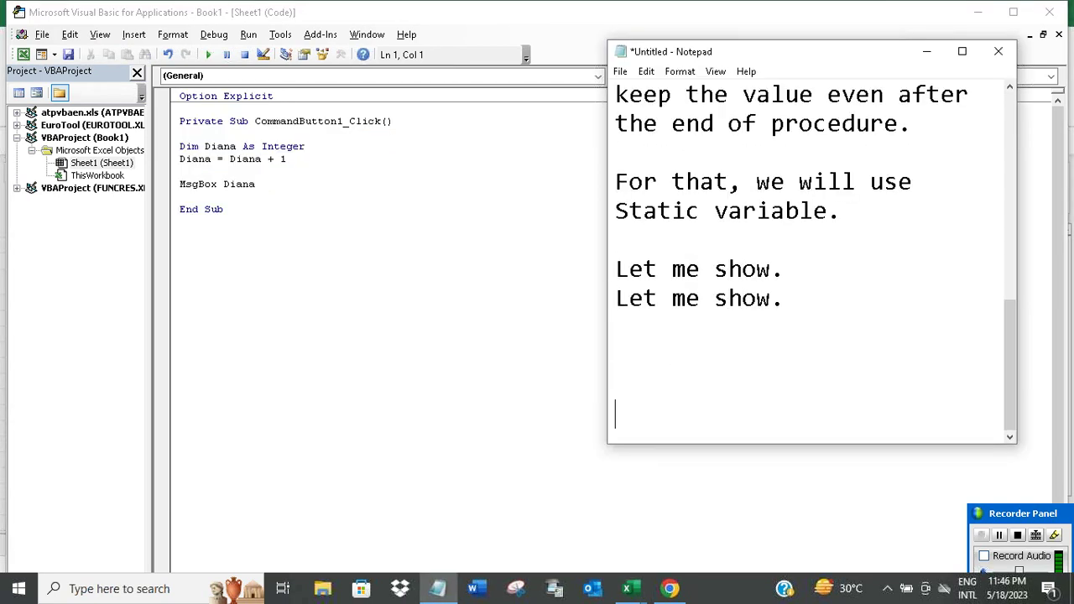
key("ctrl+v")
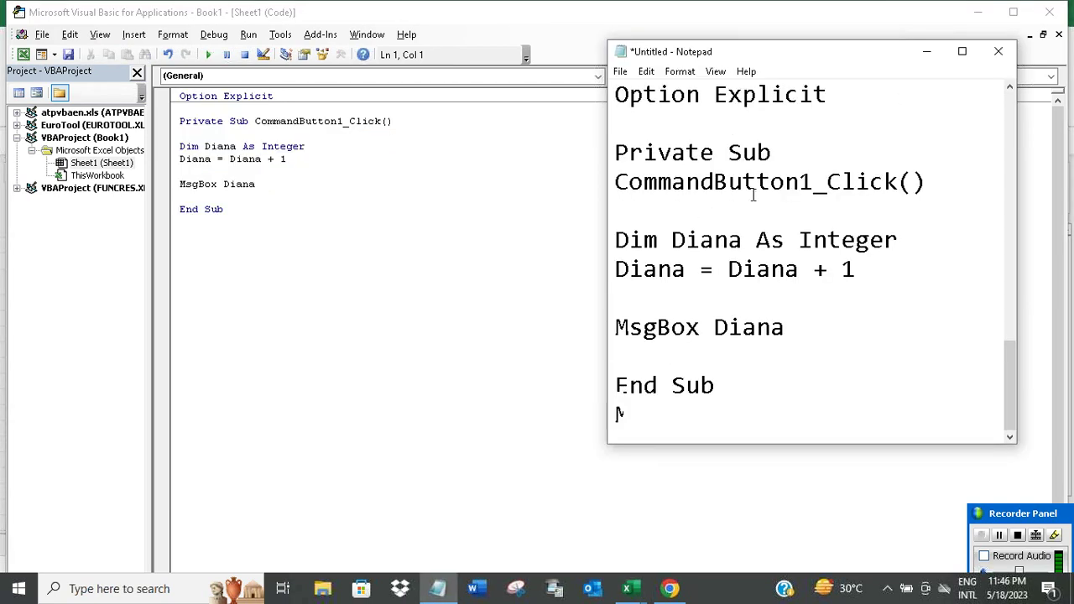
scroll(753, 193, "up", 2)
scroll(893, 200, "down", 2)
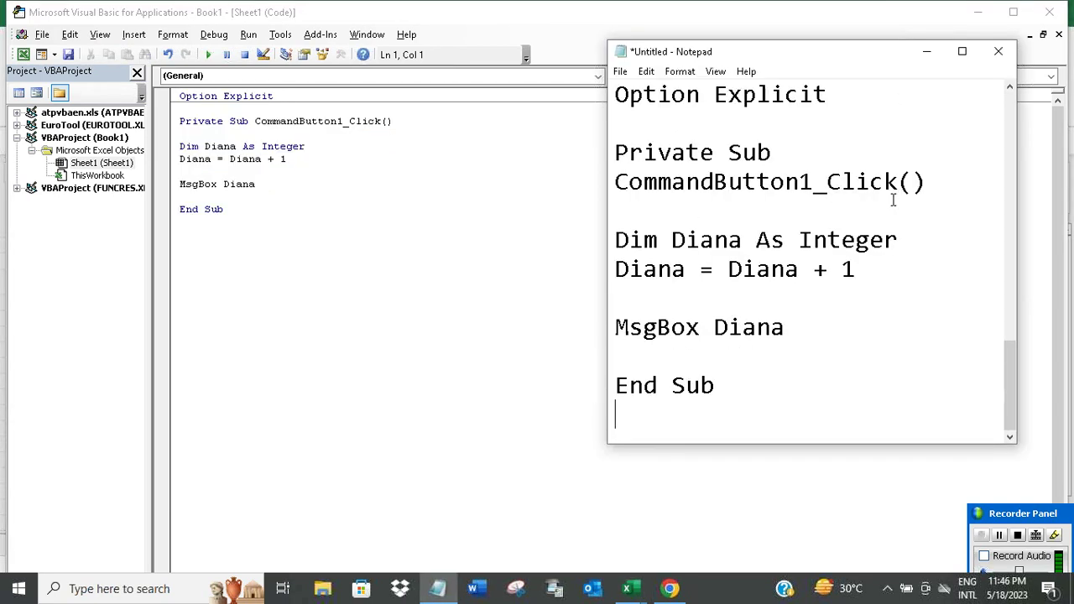
Step: Change the Diana declaration on line 5 from Dim to Static
left_click(937, 52)
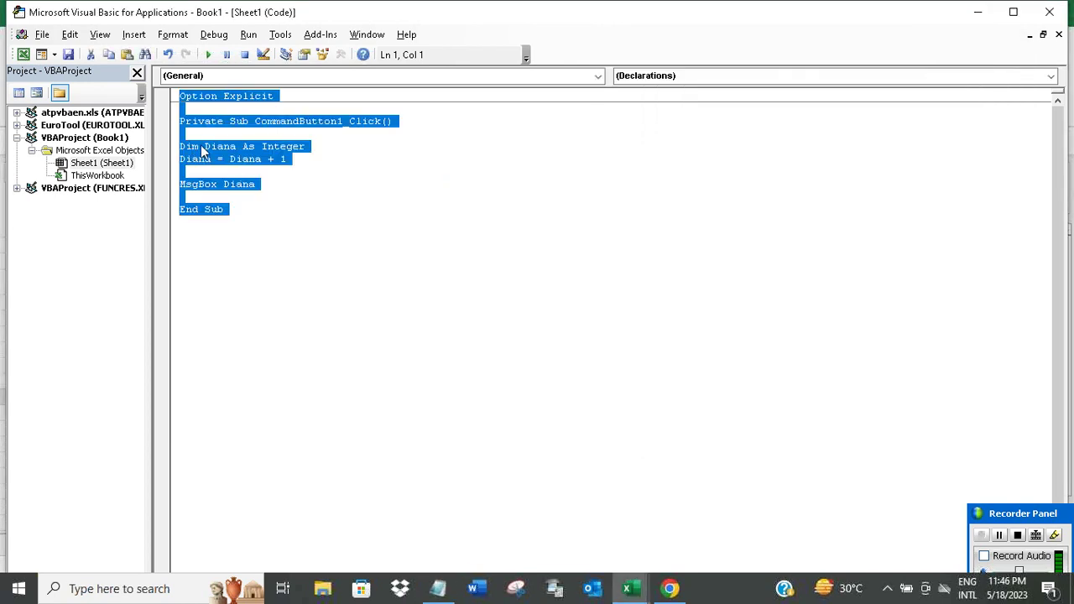
left_click(312, 185)
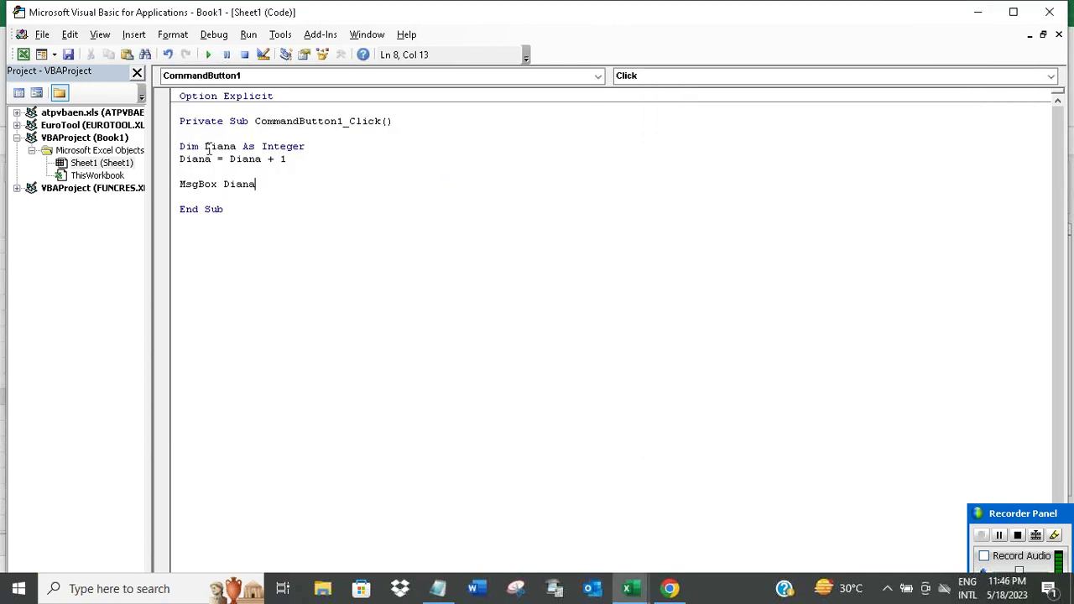
key("BackSpace")
key("BackSpace")
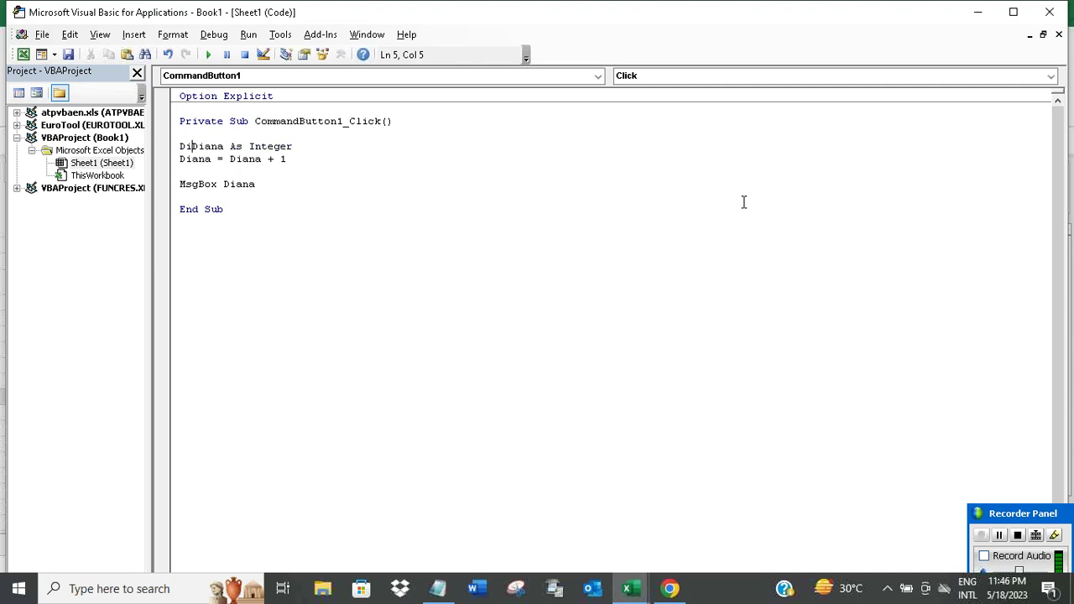
key("BackSpace")
key("BackSpace")
type("Static")
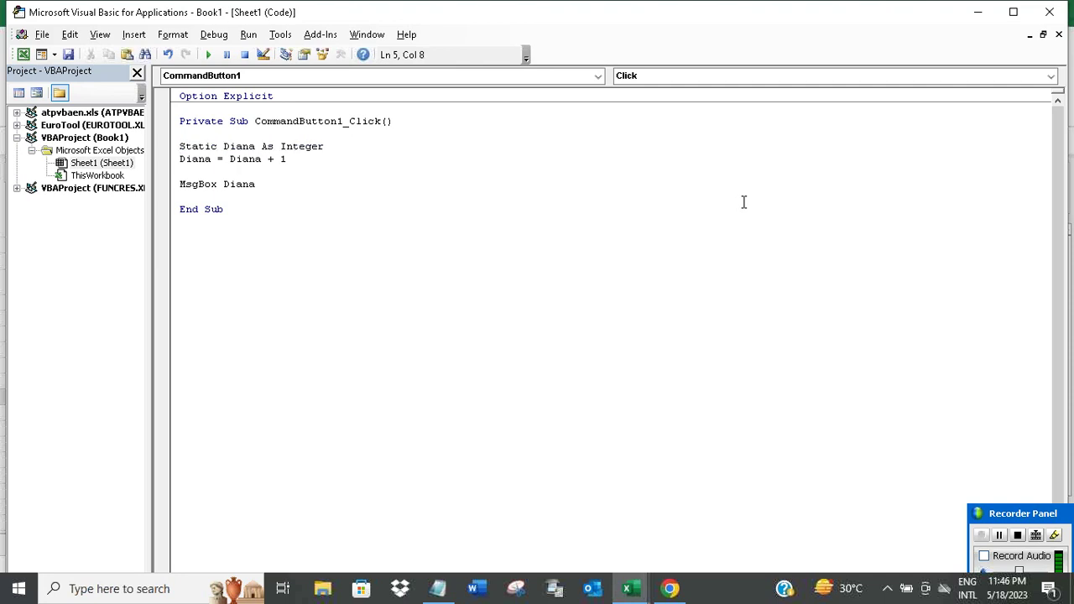
left_click(491, 245)
Step: Run CommandButton1 repeatedly in Excel, watching the message count climb 1, 2, 3, 4 and beyond
mouse_move(635, 594)
left_click(557, 523)
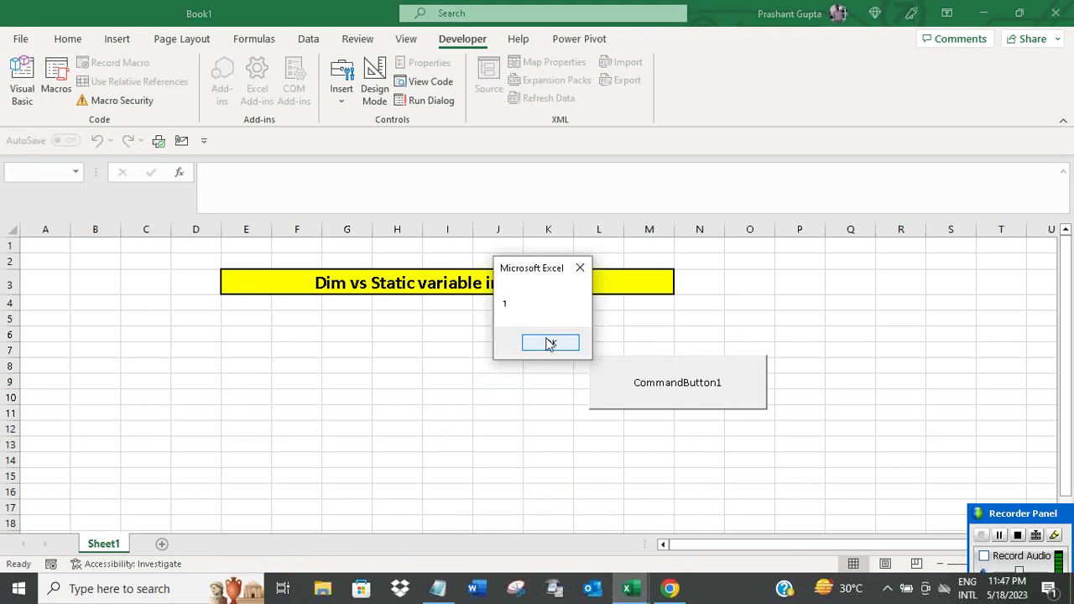
left_click(549, 342)
left_click(691, 384)
left_click(549, 342)
left_click(671, 390)
left_click(546, 344)
left_click(600, 369)
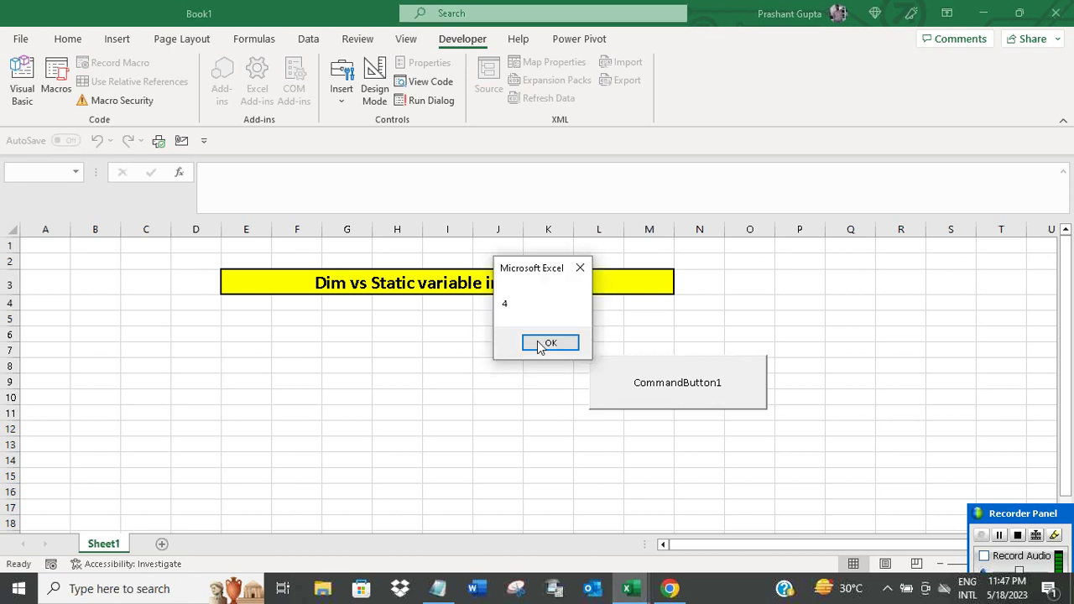
left_click(549, 341)
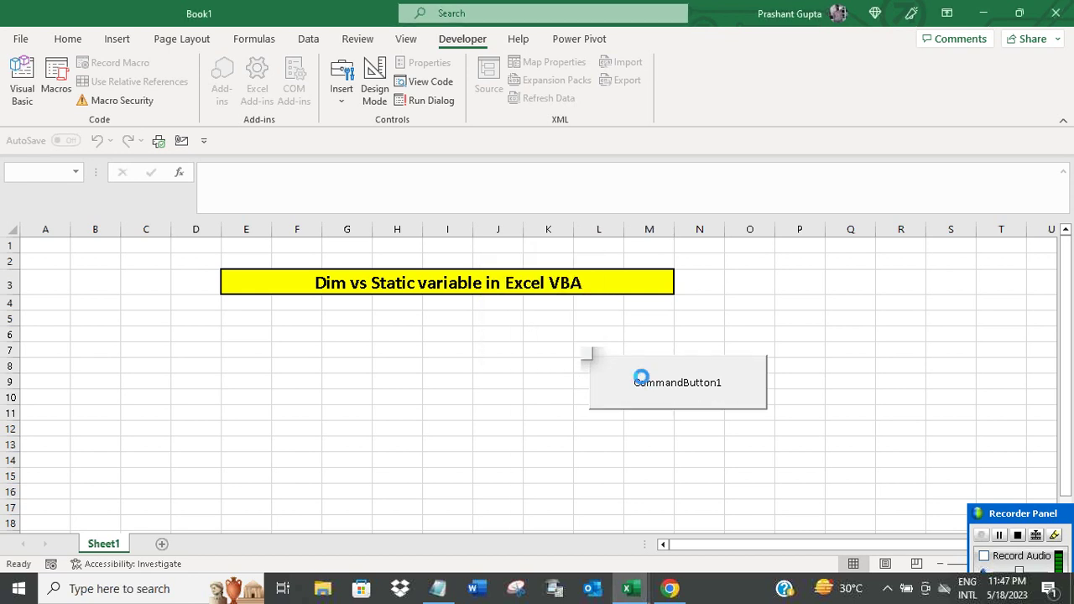
left_click(640, 378)
left_click(555, 342)
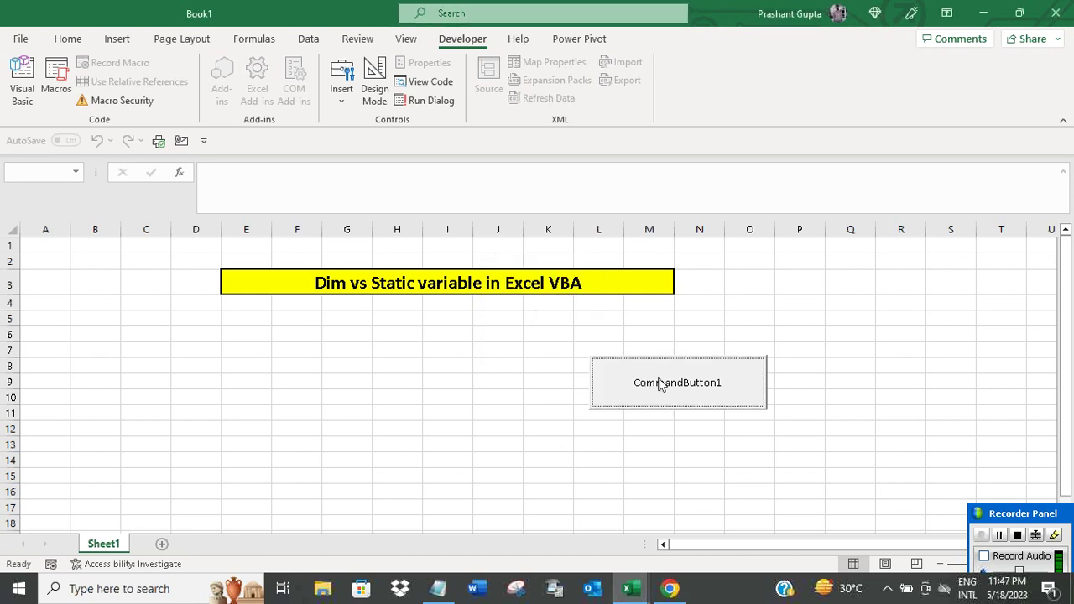
left_click(660, 384)
left_click(551, 341)
Step: Write that with Static, Diana's value isn't destroyed after the procedure ends and keeps adding up
left_click(440, 588)
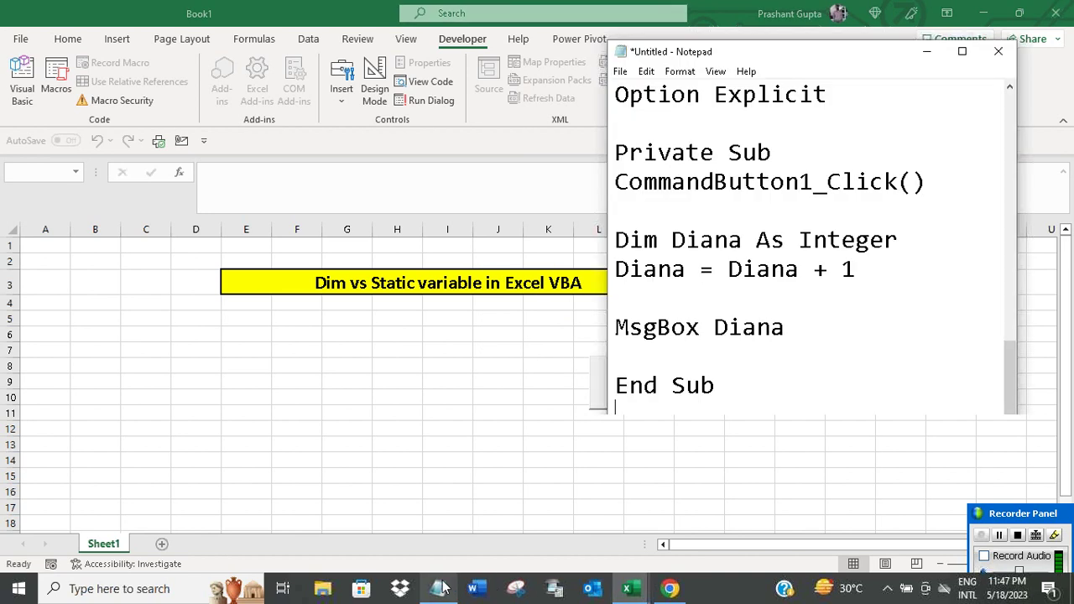
key("Return")
key("Return")
type("So,")
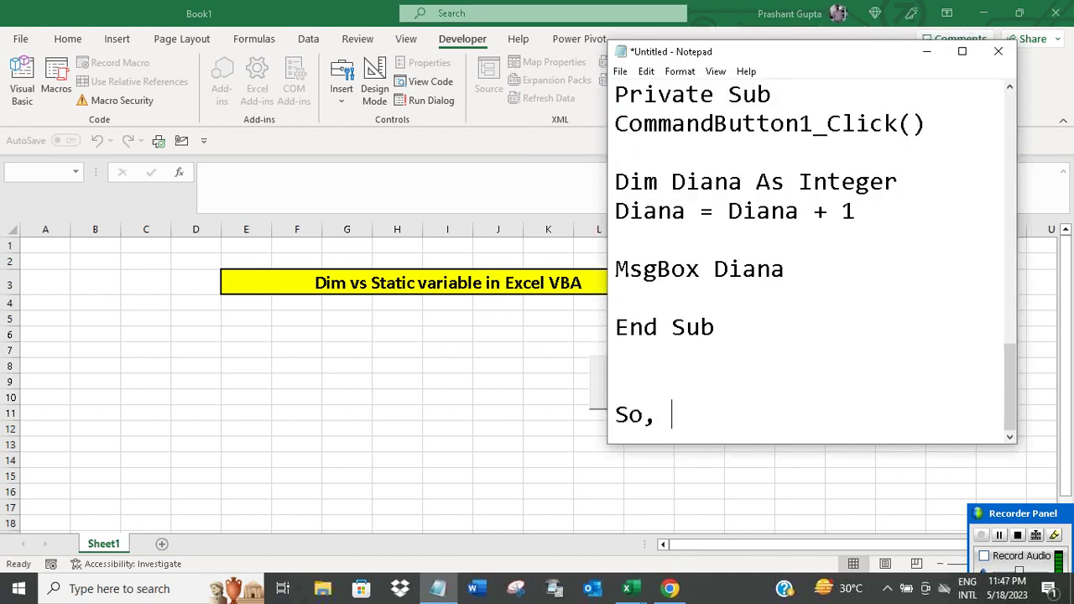
type("now with S")
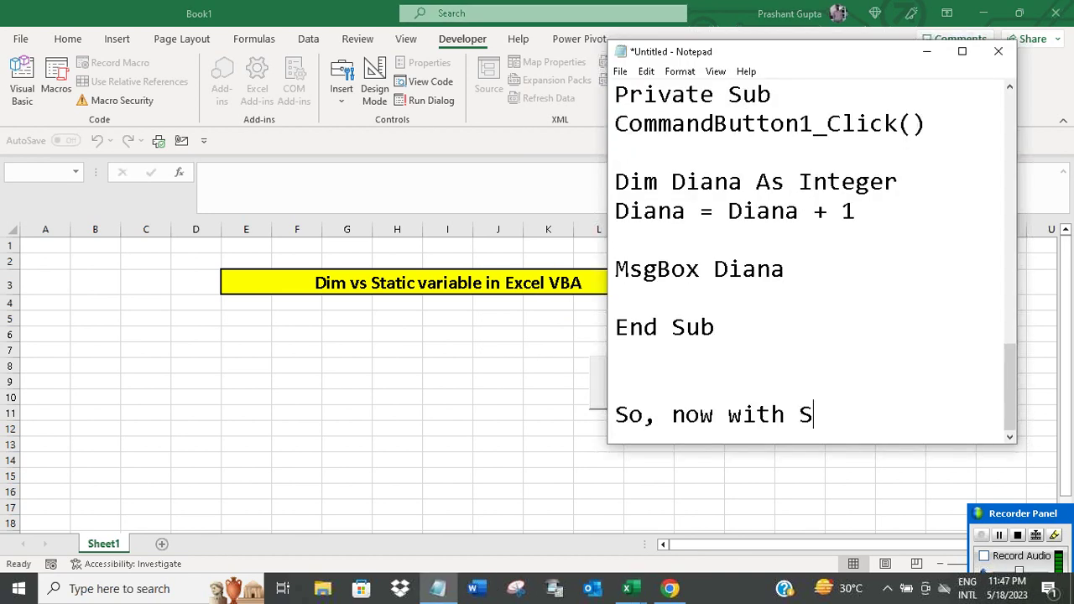
type("tatic v")
key("BackSpace")
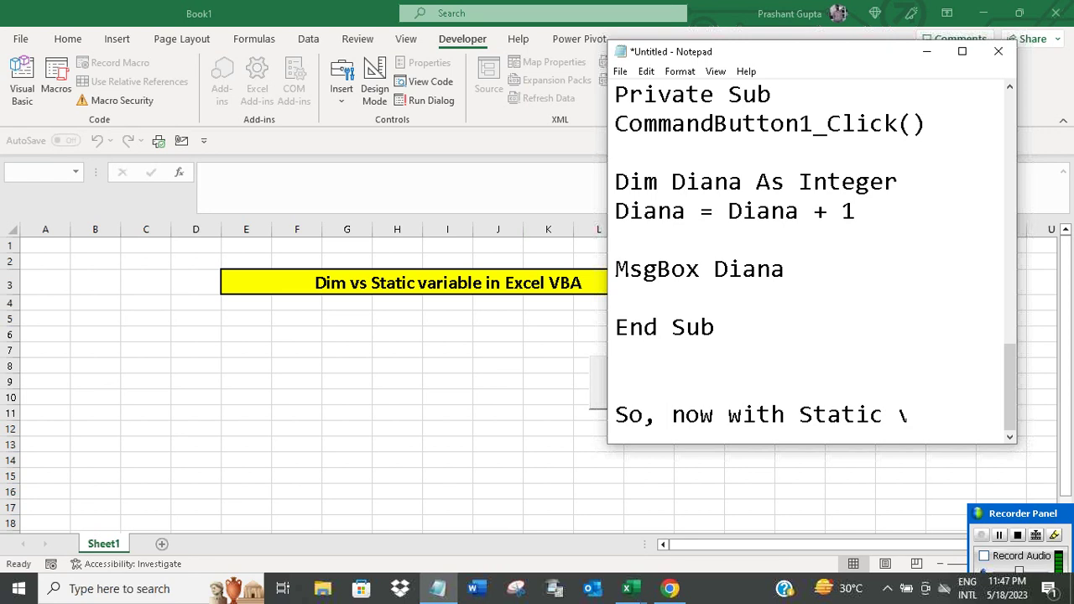
type("variable we see")
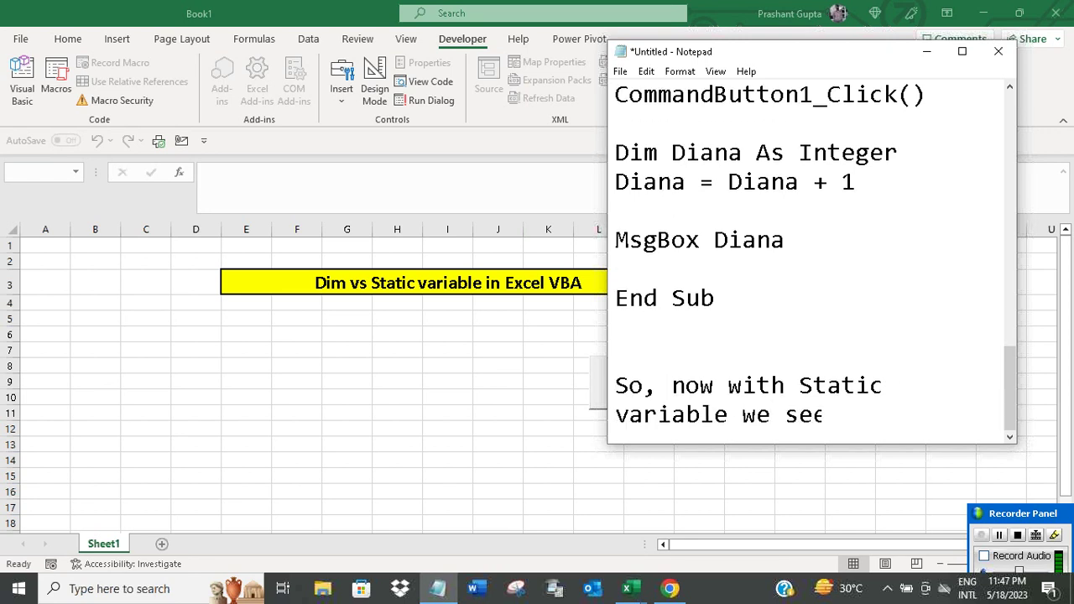
type(" that the")
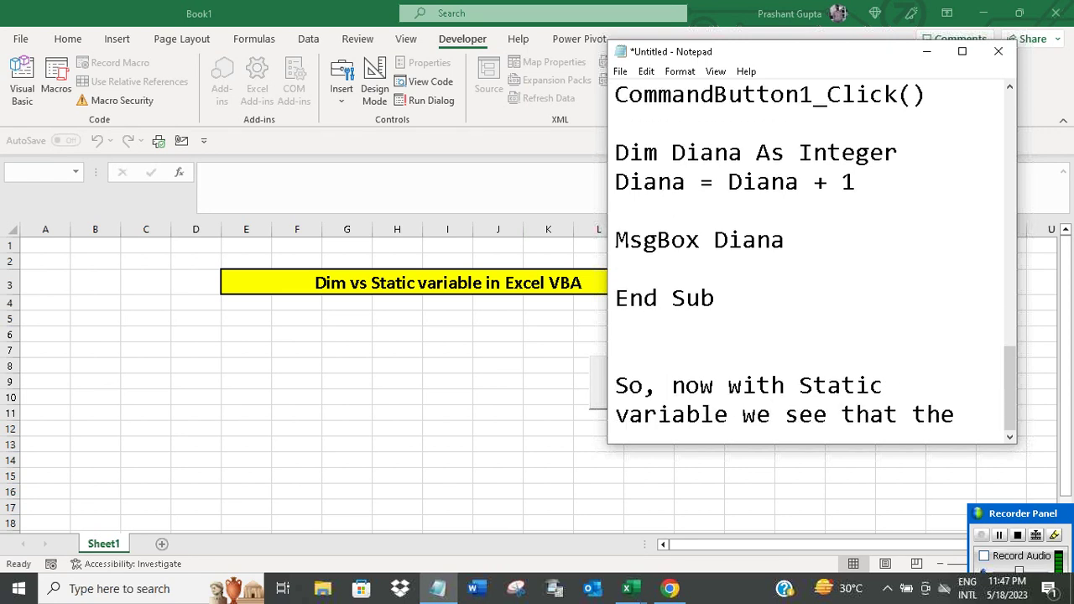
type(" value 1 of ")
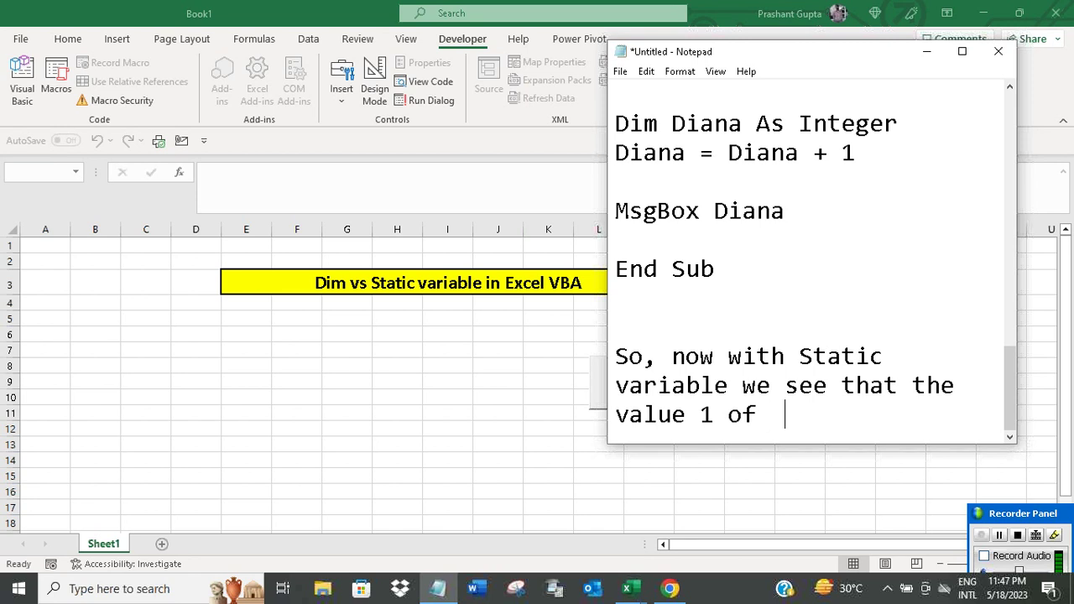
type("variable Dia")
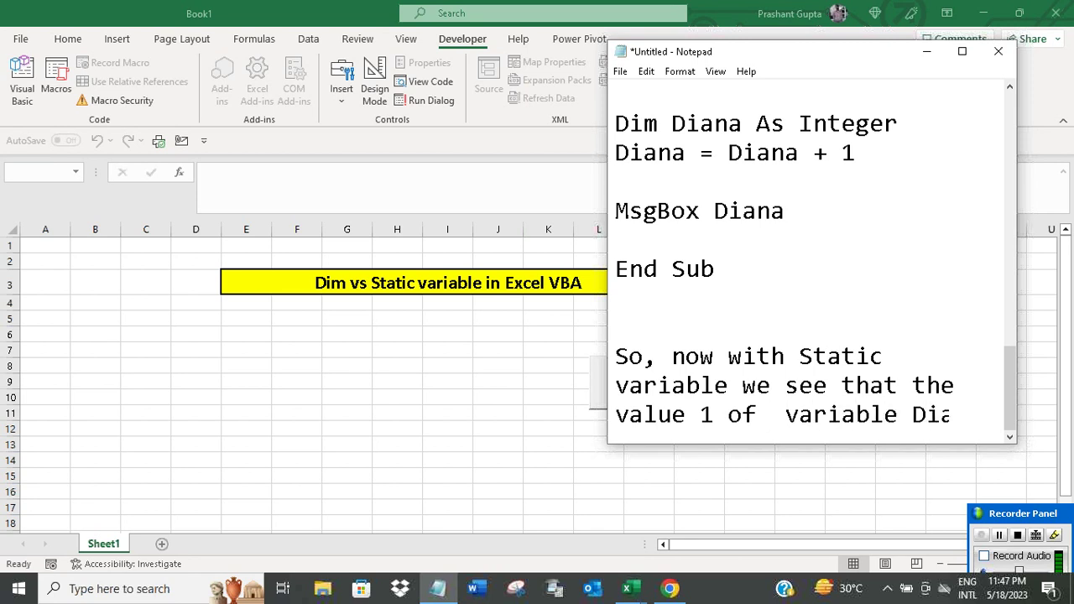
type("na does not ge")
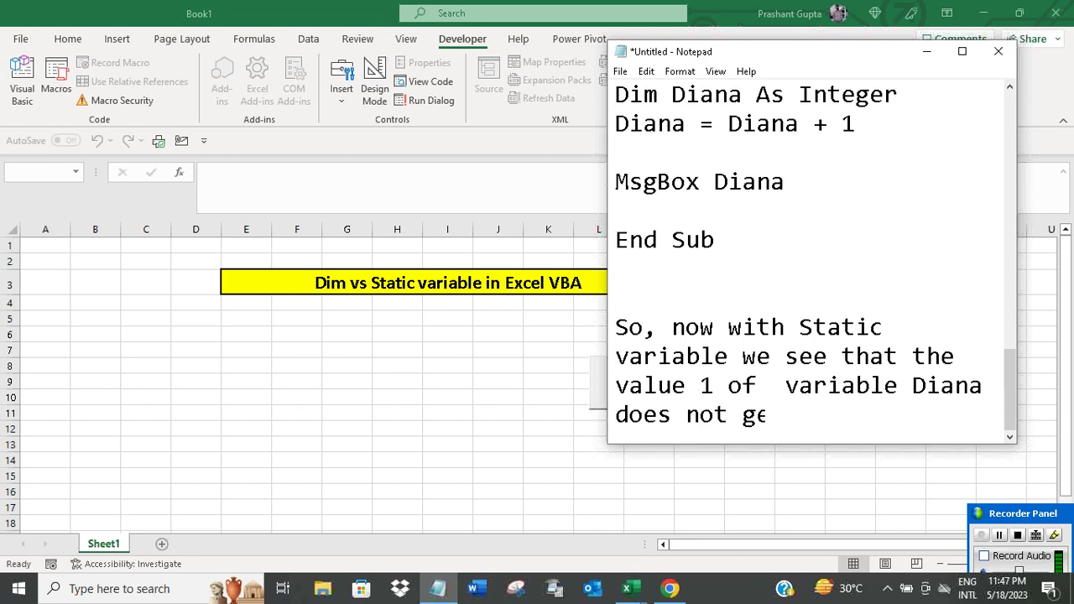
type("t destroyed e")
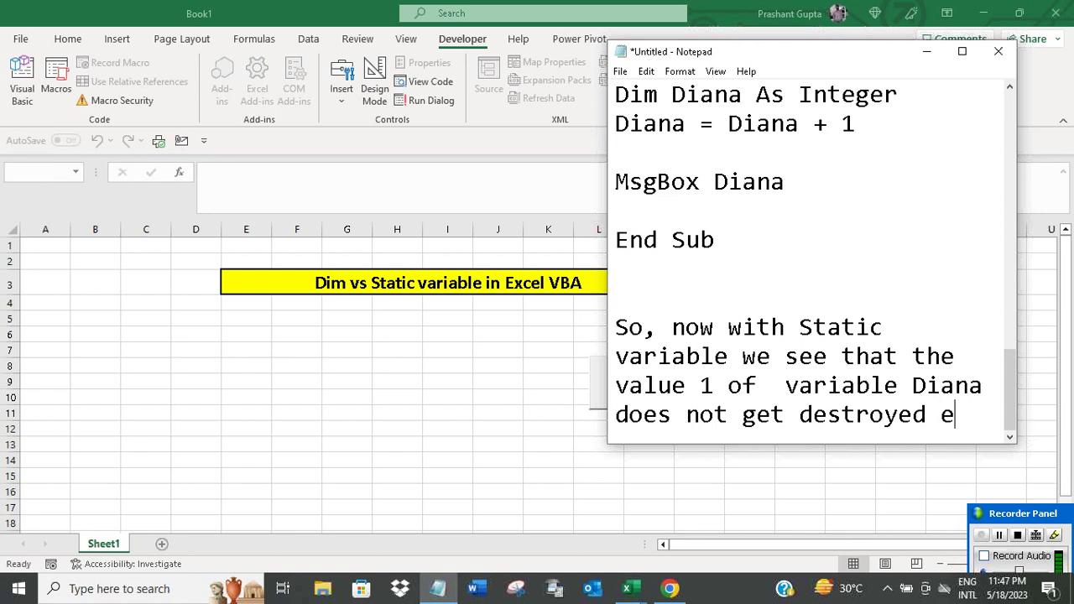
type("ven after end of ")
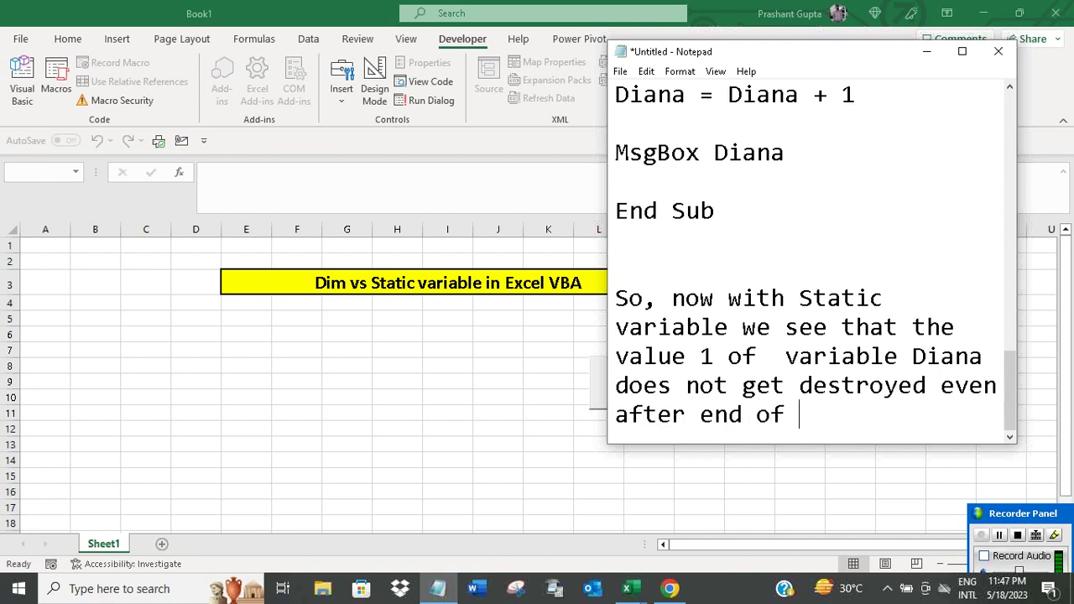
type("procedure.")
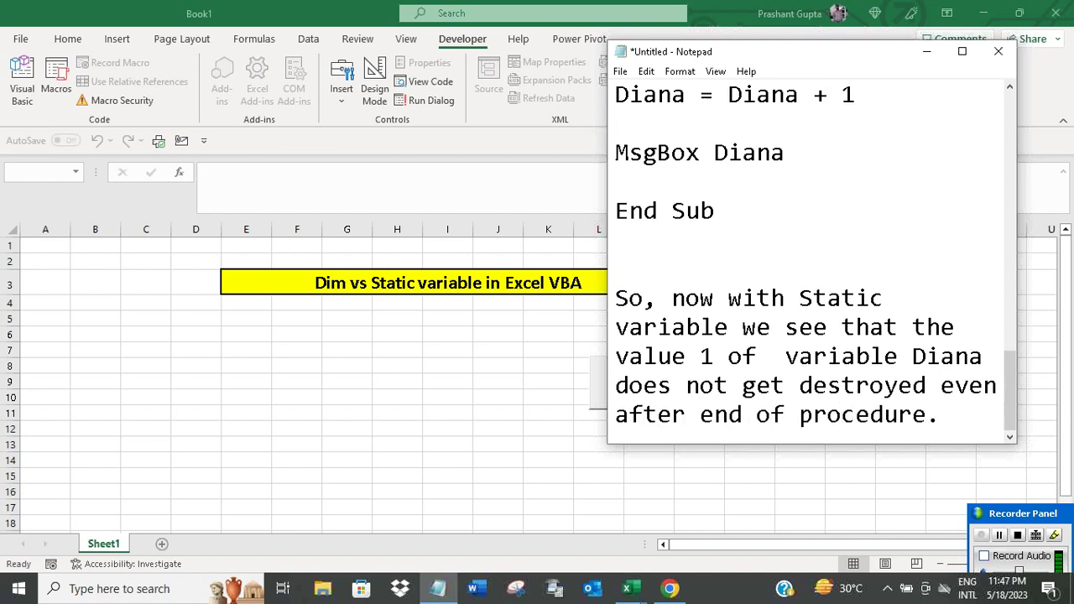
key("BackSpace")
type(" and keep")
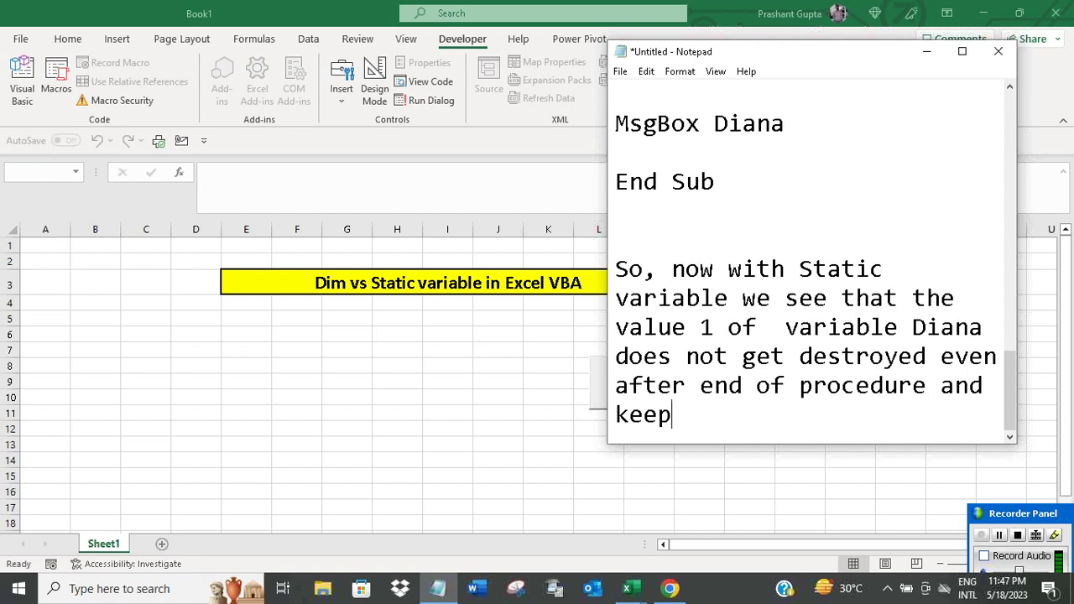
type("s addirg up")
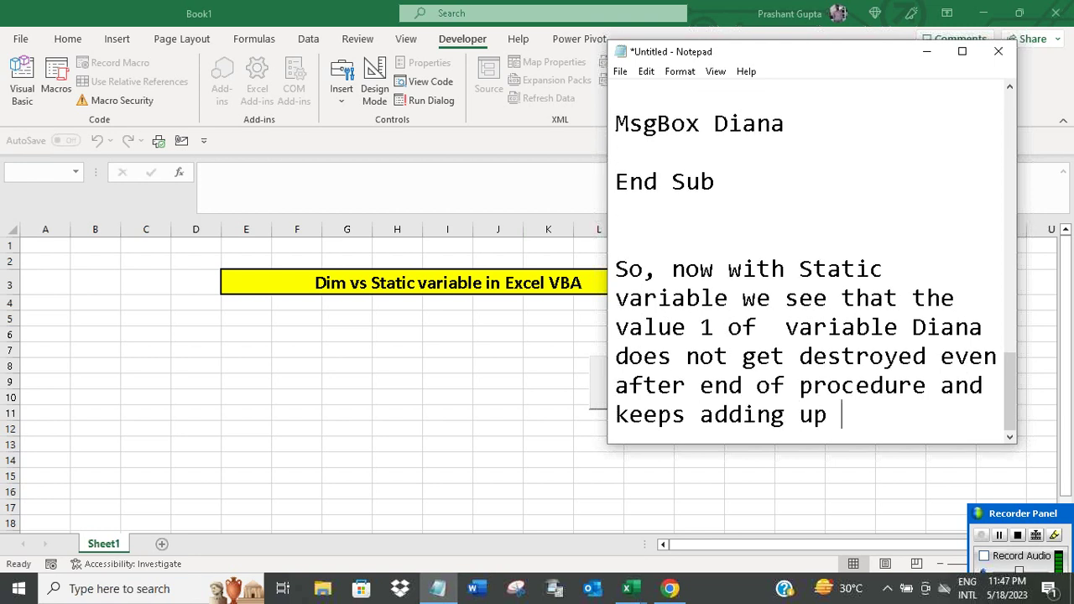
type("with every clic")
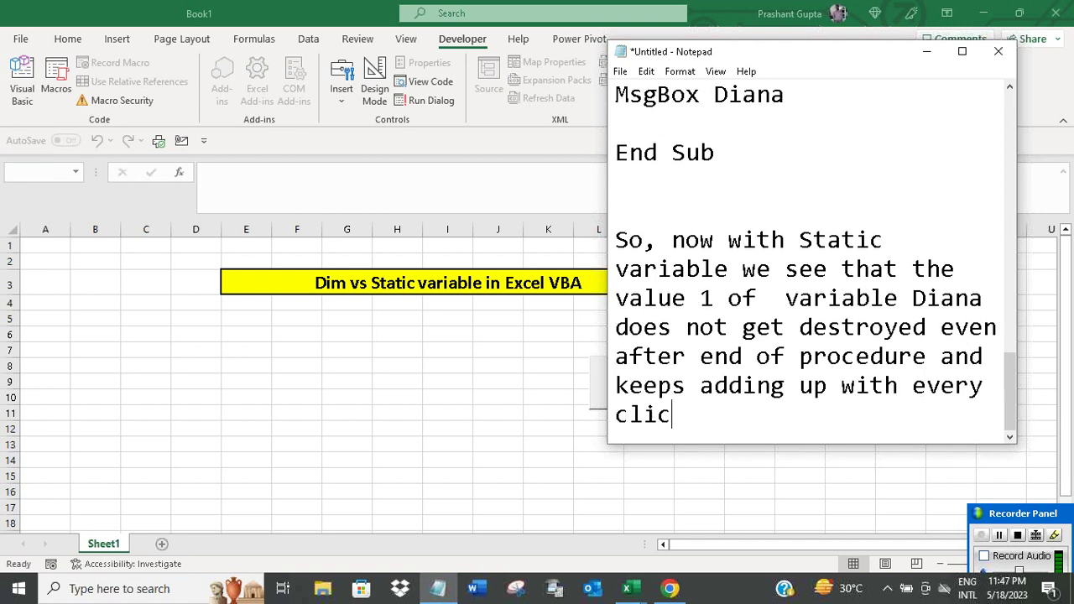
type("k.")
type(" thereaf")
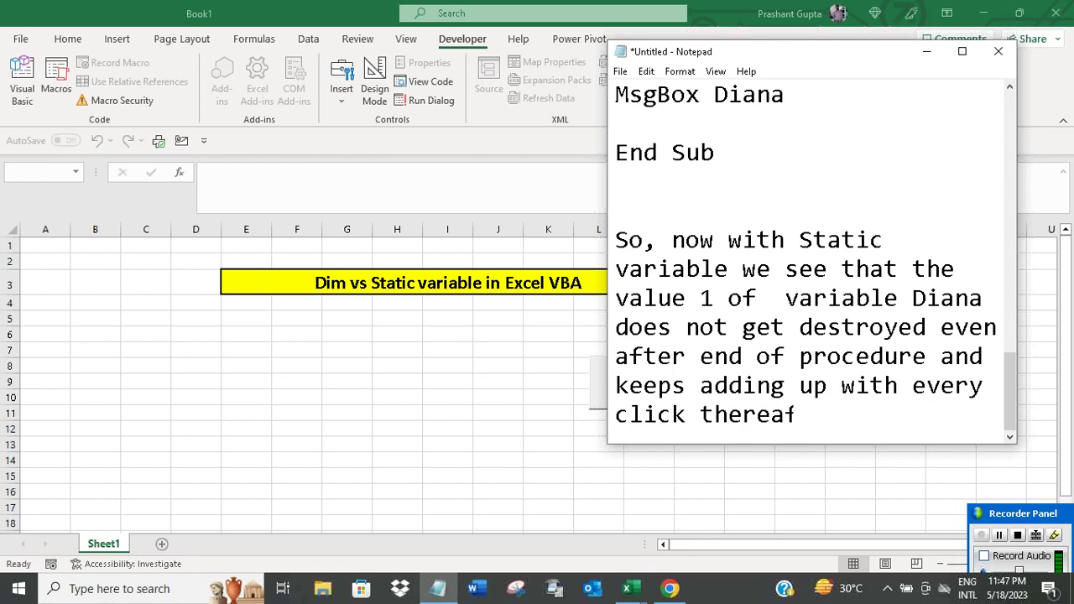
type("er.")
key("Return")
key("Return")
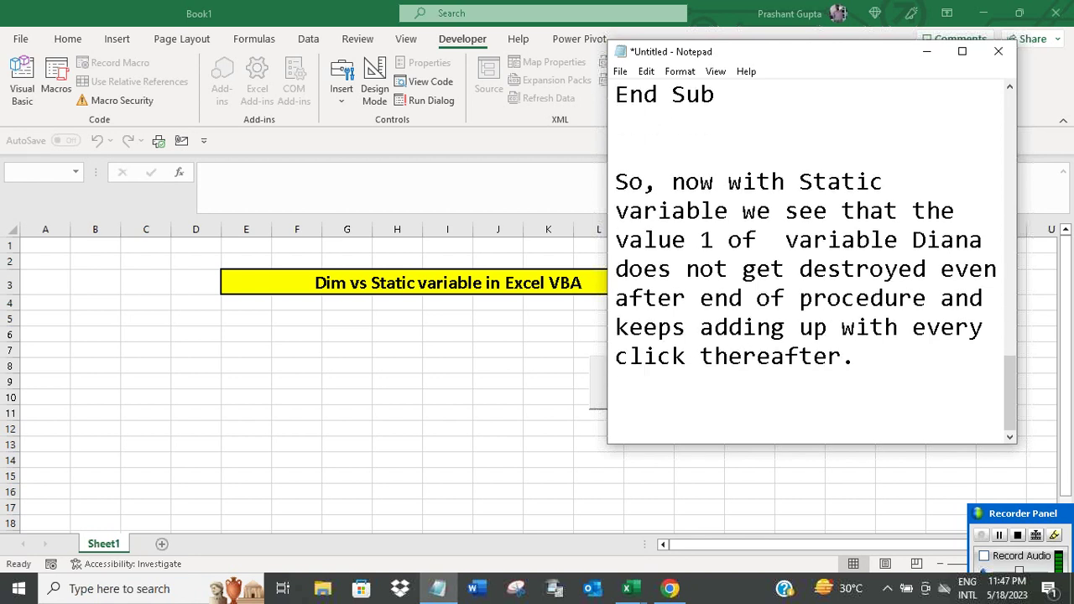
Step: Click CommandButton1 three more times, seeing the count reach 7, 8 and 9
left_click(927, 52)
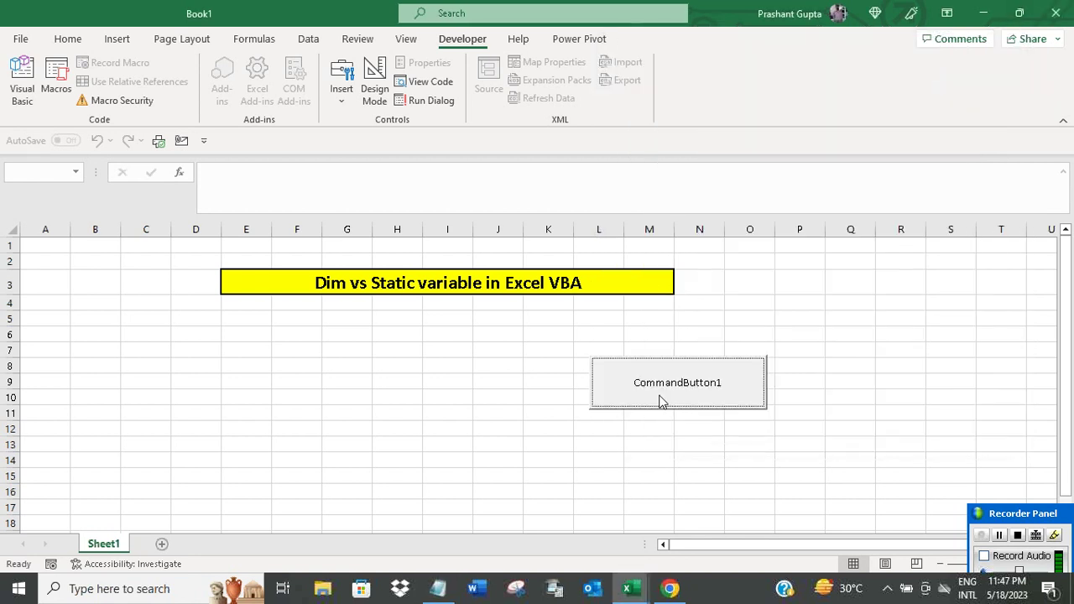
left_click(661, 396)
left_click(553, 342)
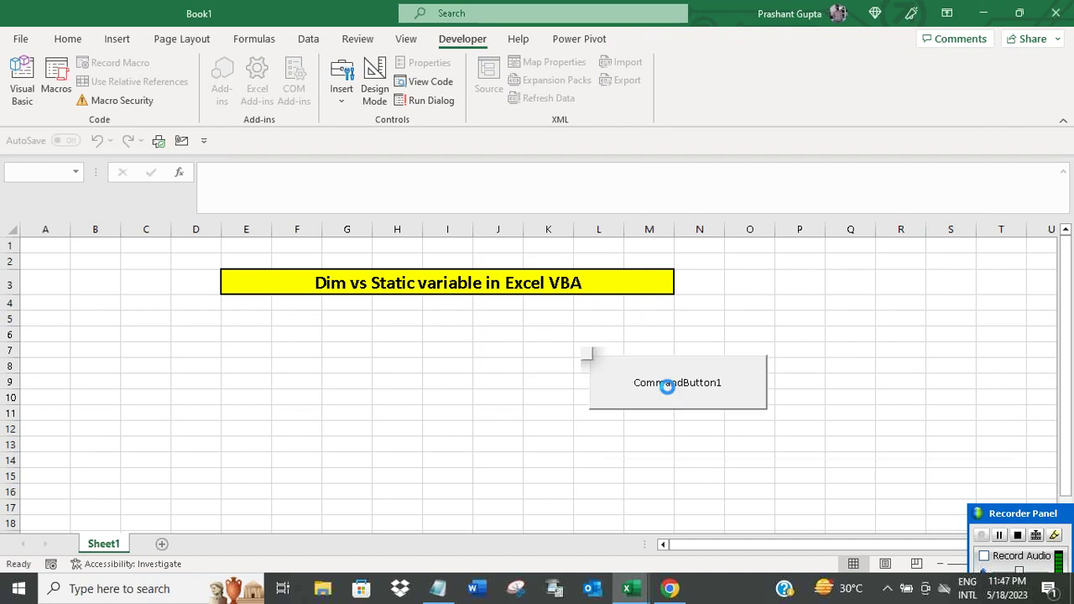
left_click(666, 384)
left_click(549, 343)
left_click(635, 377)
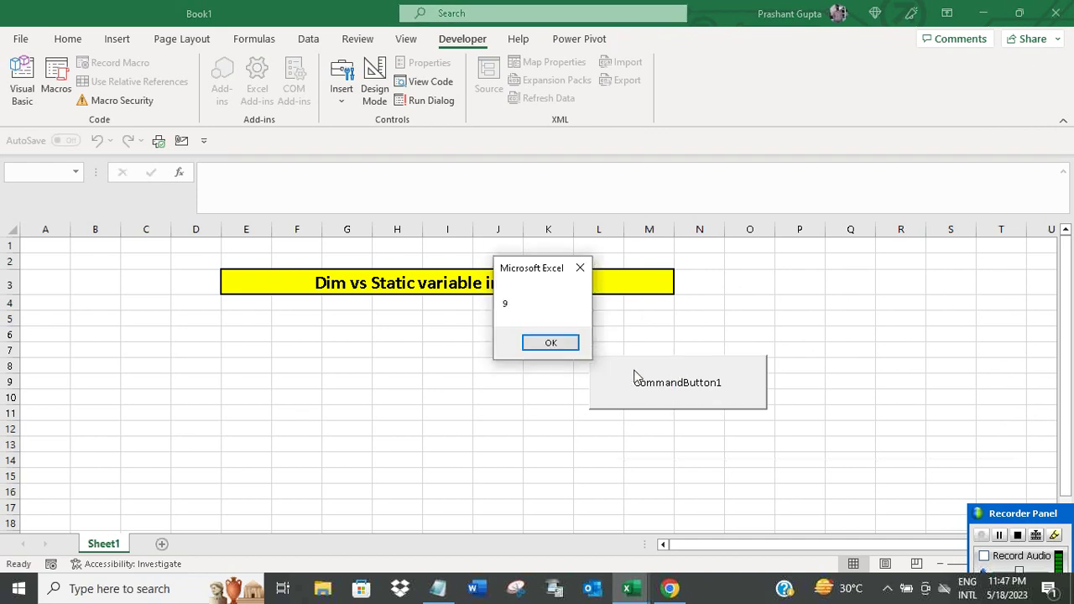
left_click(549, 343)
left_click(755, 289)
Step: Fix a stray letter in the Notepad notes, typing 'A', and hide the notes again
left_click(437, 589)
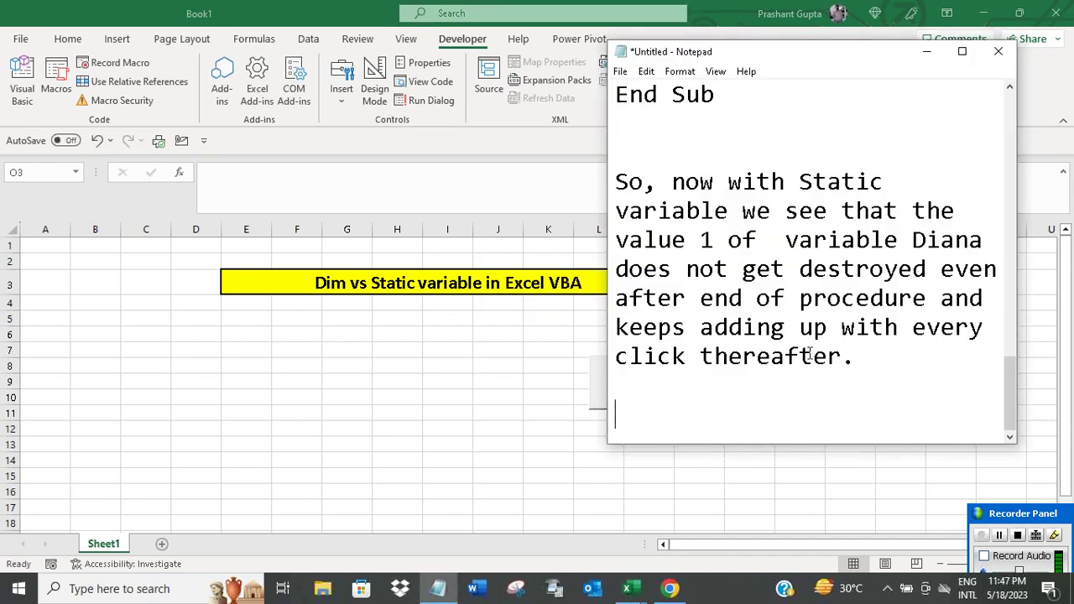
type("sn")
key("BackSpace")
key("BackSpace")
type("A")
left_click(927, 52)
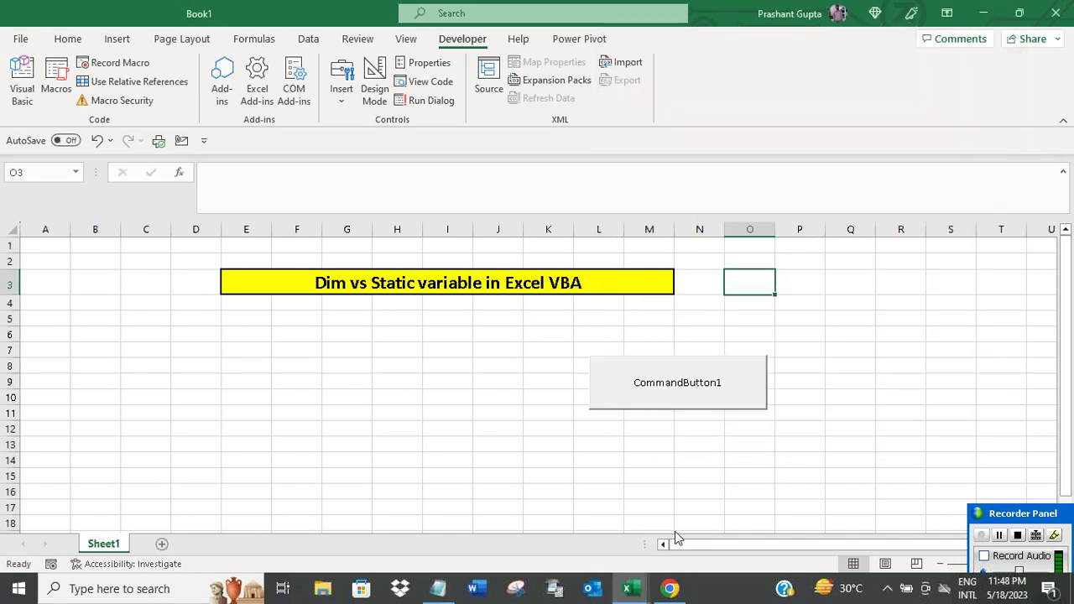
Step: Select and copy all of the Static version click code in the VBA editor
mouse_move(631, 588)
left_click(713, 516)
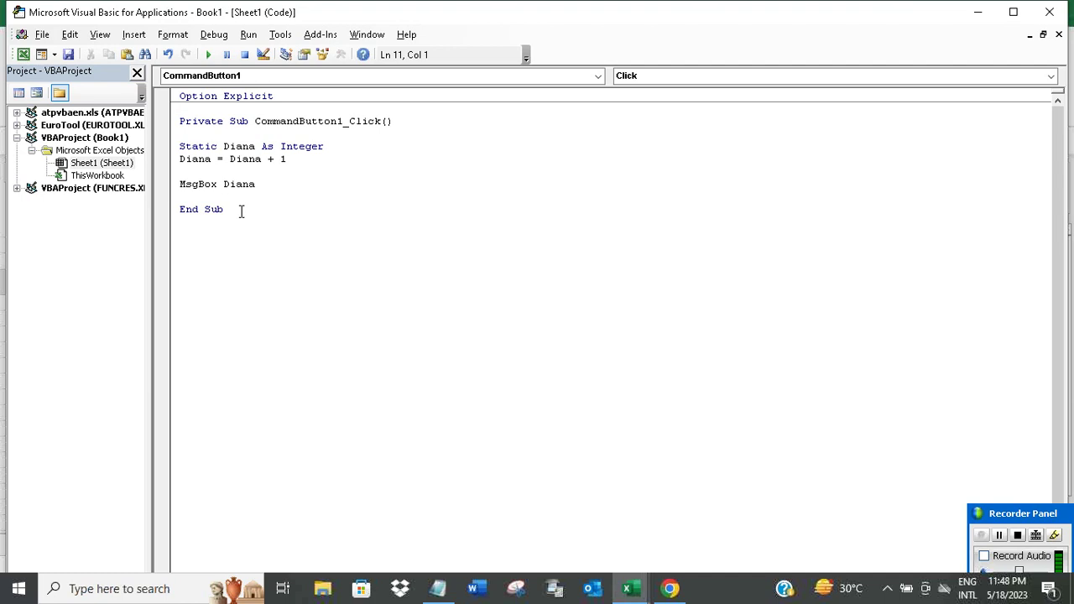
key("ctrl+a")
right_click(205, 128)
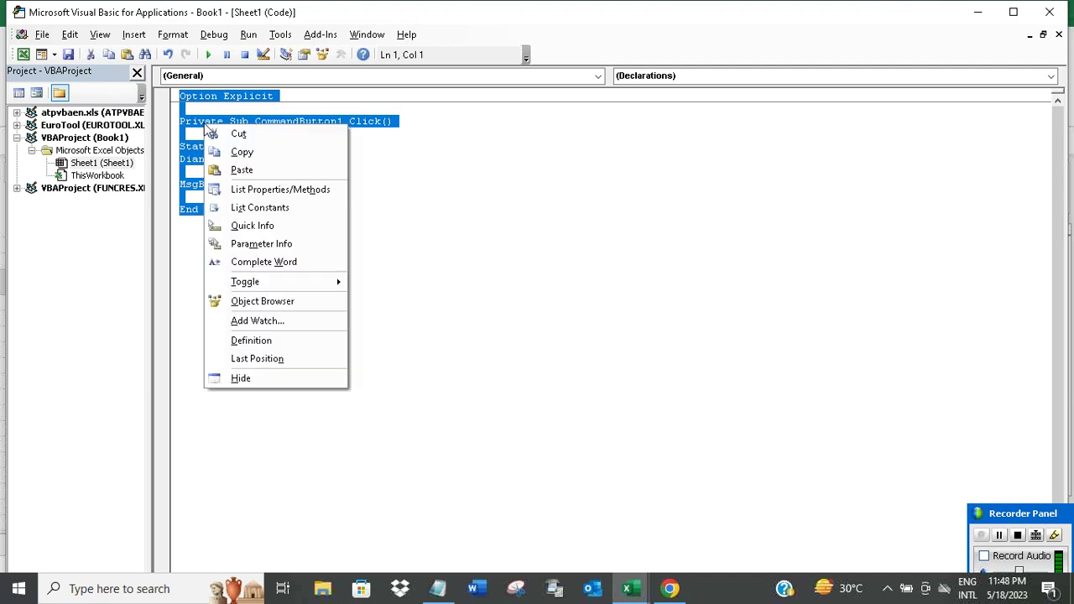
left_click(242, 152)
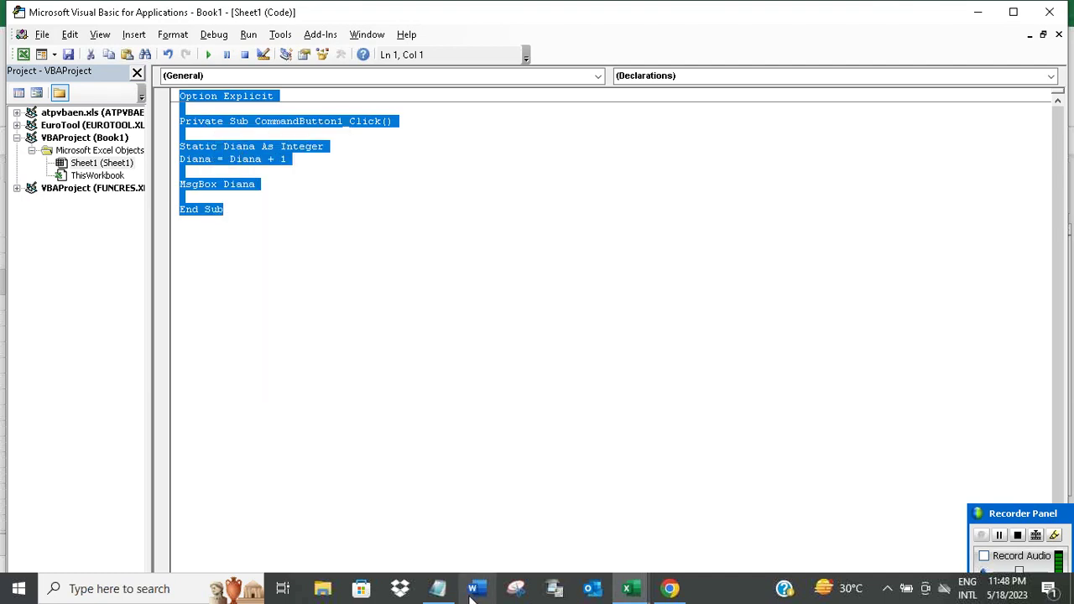
Step: Paste the Static code into the maximized Notepad notes below the explanation
left_click(445, 590)
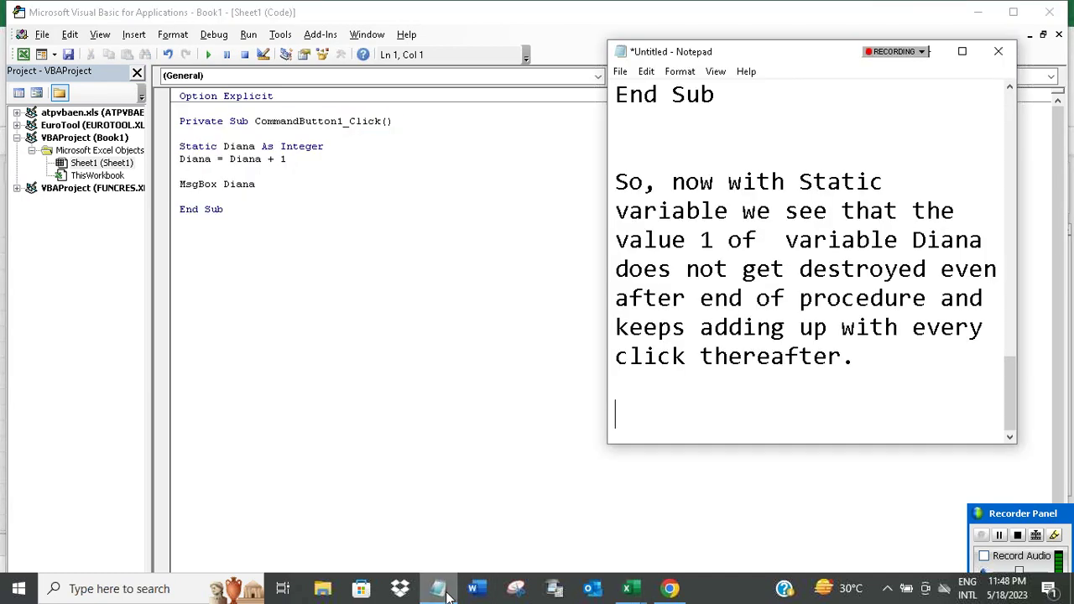
left_click(963, 50)
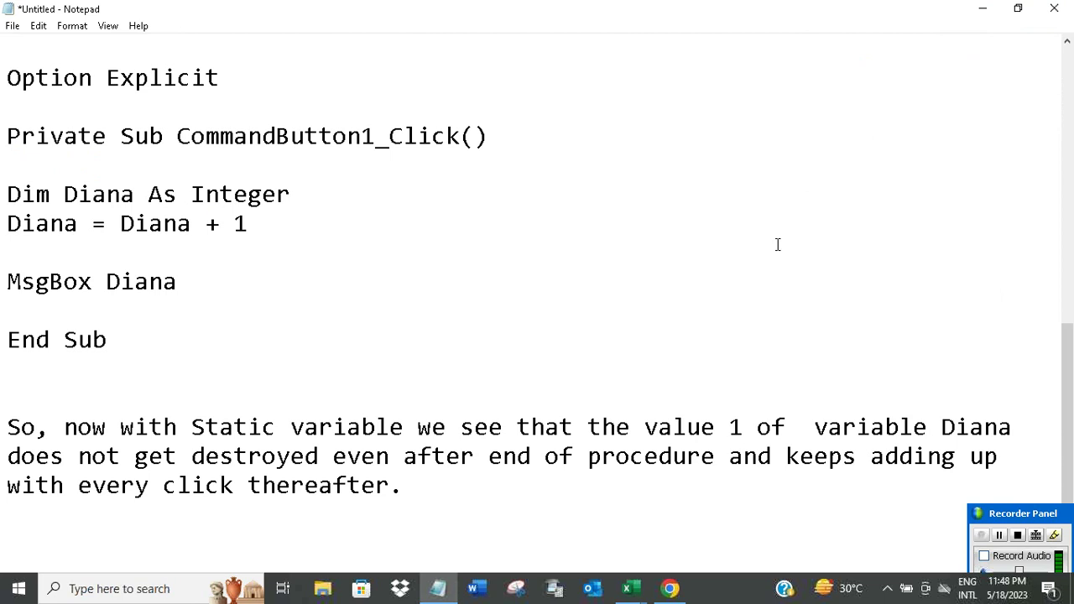
scroll(777, 244, "down", 1)
key("ctrl+v")
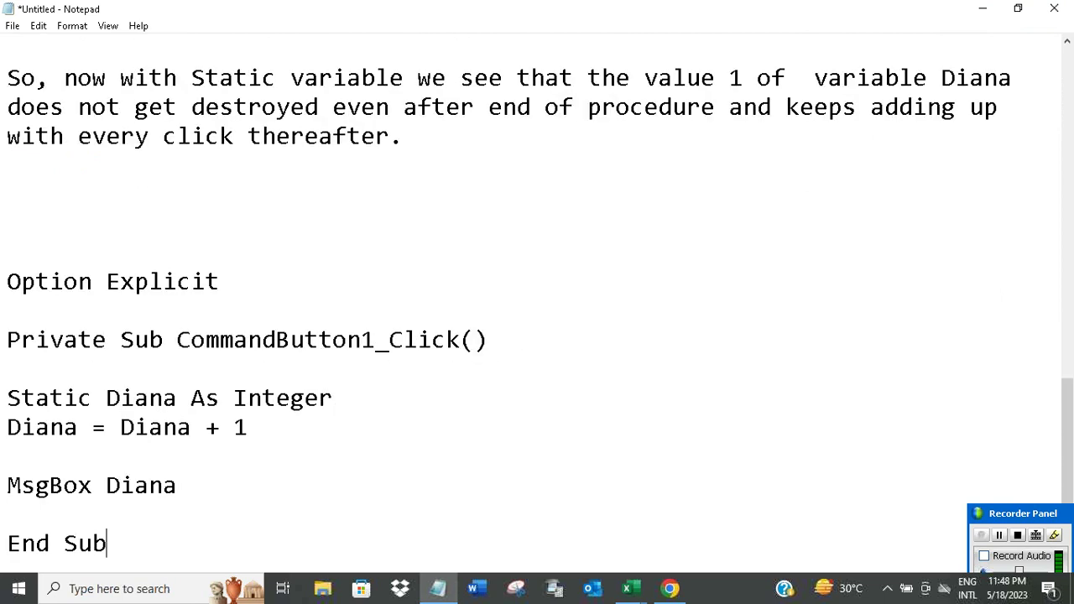
key("Return")
key("Return")
key("Return")
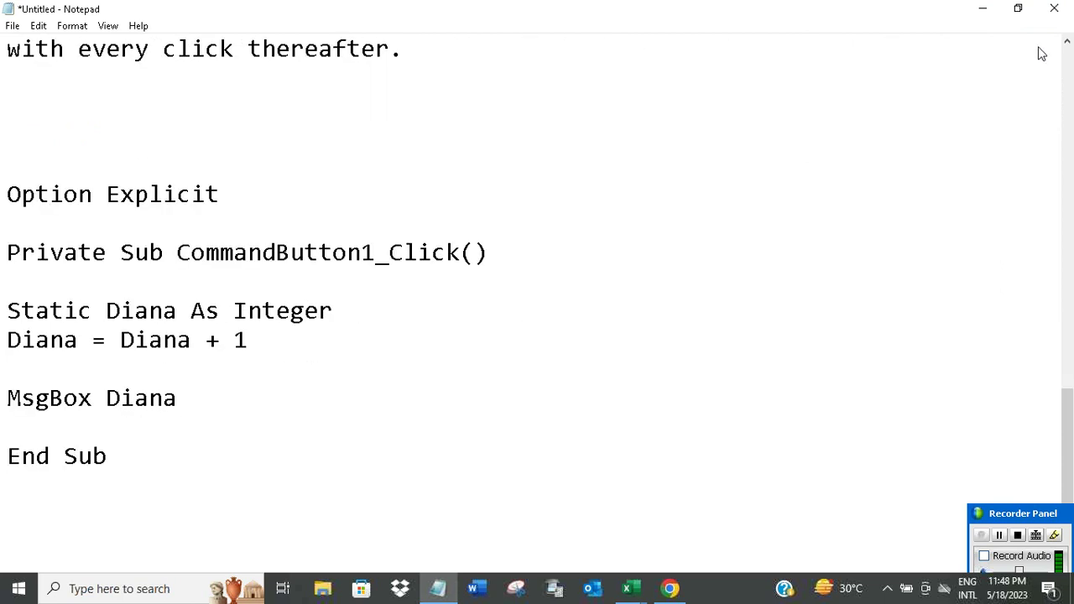
left_click(1018, 8)
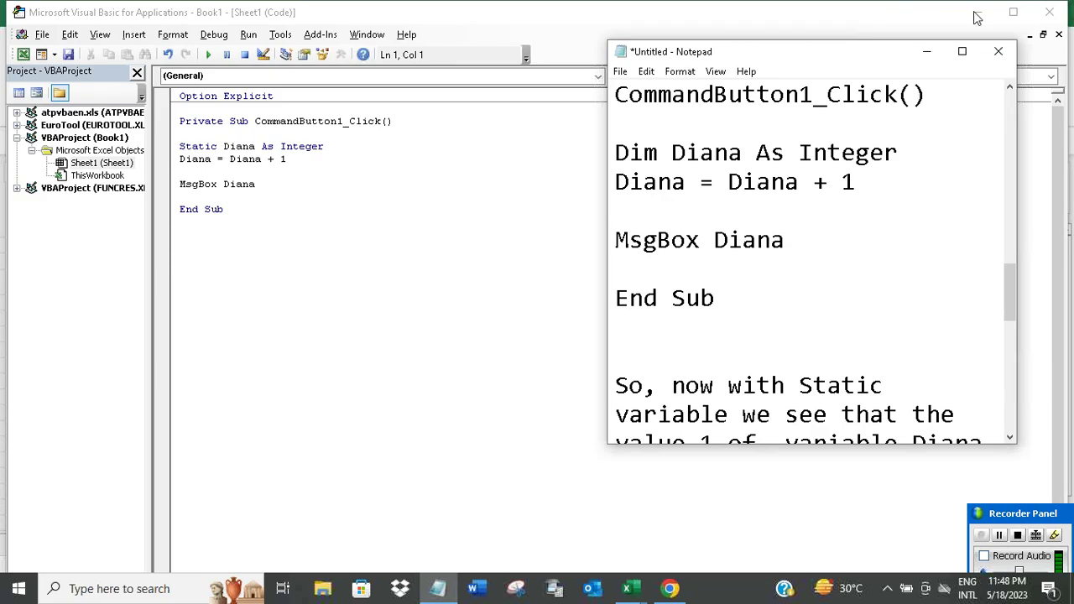
left_click(627, 588)
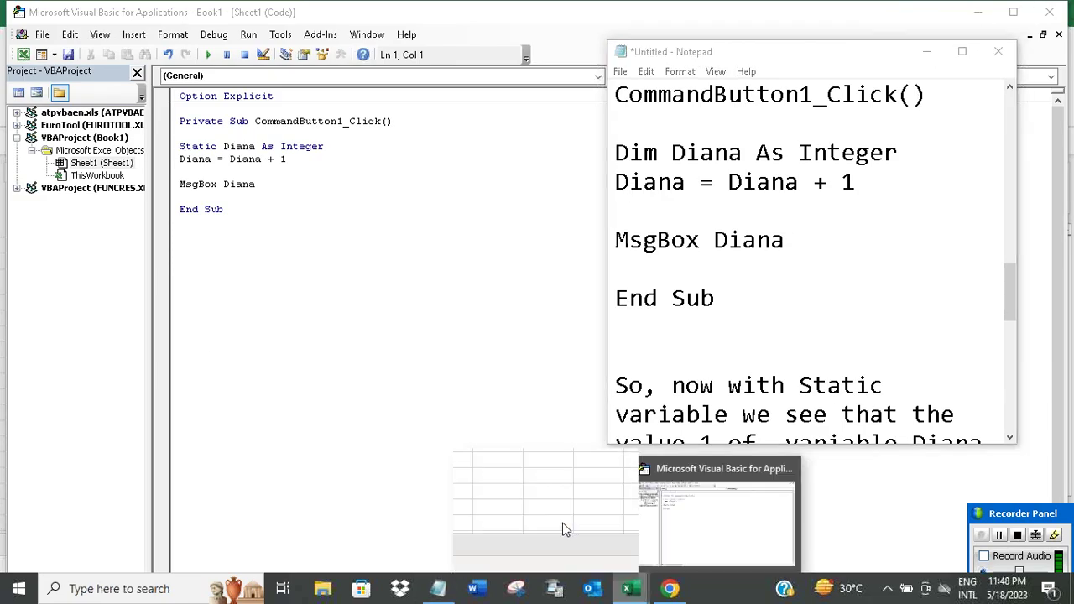
left_click(564, 528)
Step: Finish the Notepad notes with "And, let's end it here." and minimize them to reveal the CommandButton1 sheet
left_click(438, 588)
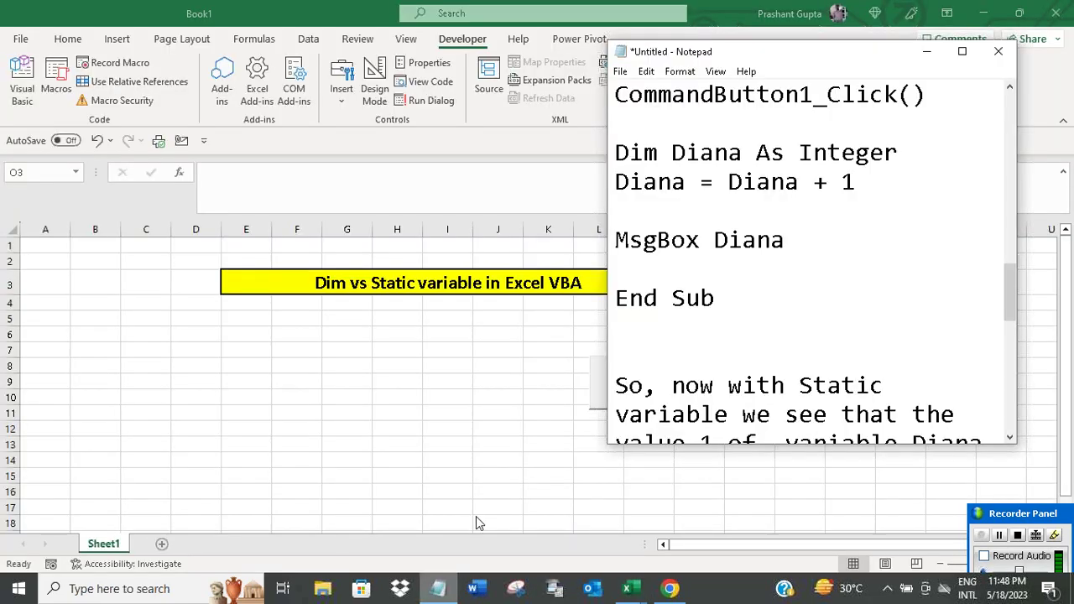
scroll(836, 305, "down", 4)
scroll(836, 324, "down", 2)
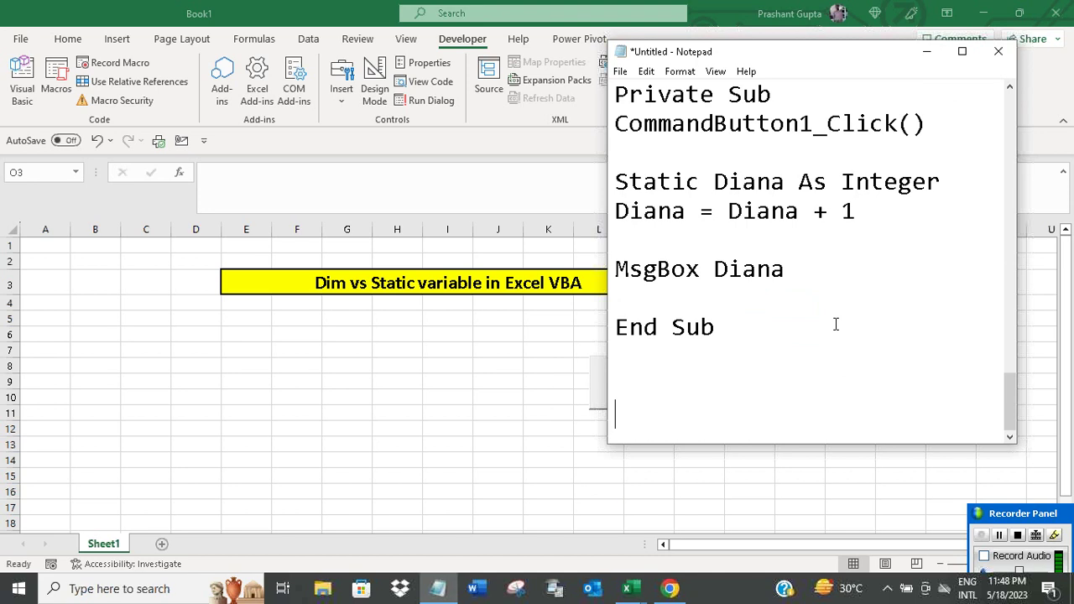
type("And, wei")
key("BackSpace")
key("BackSpace")
key("BackSpace")
type("let")
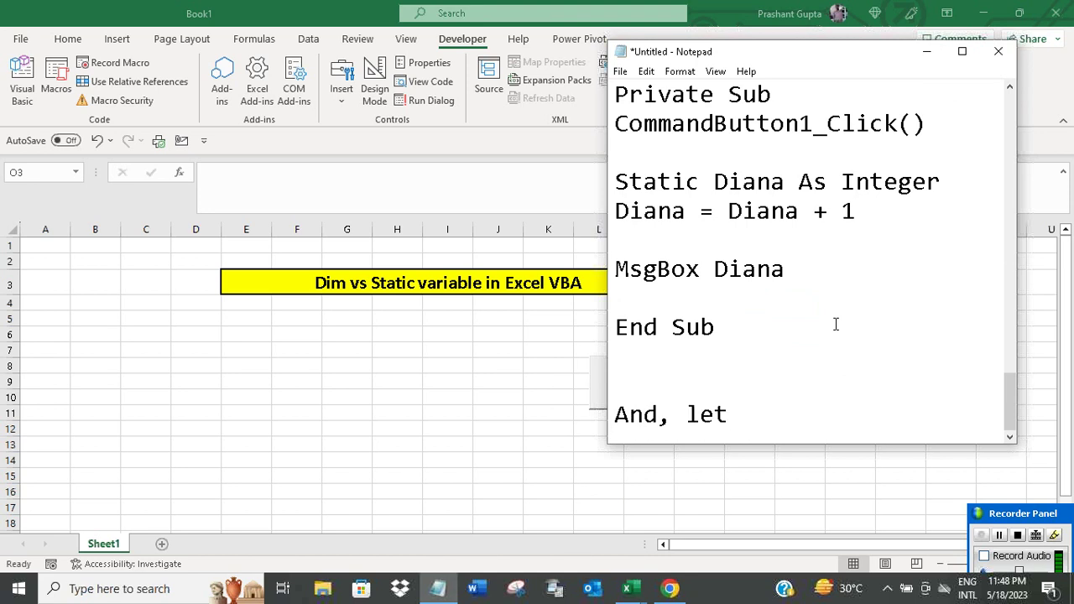
type("'s end i")
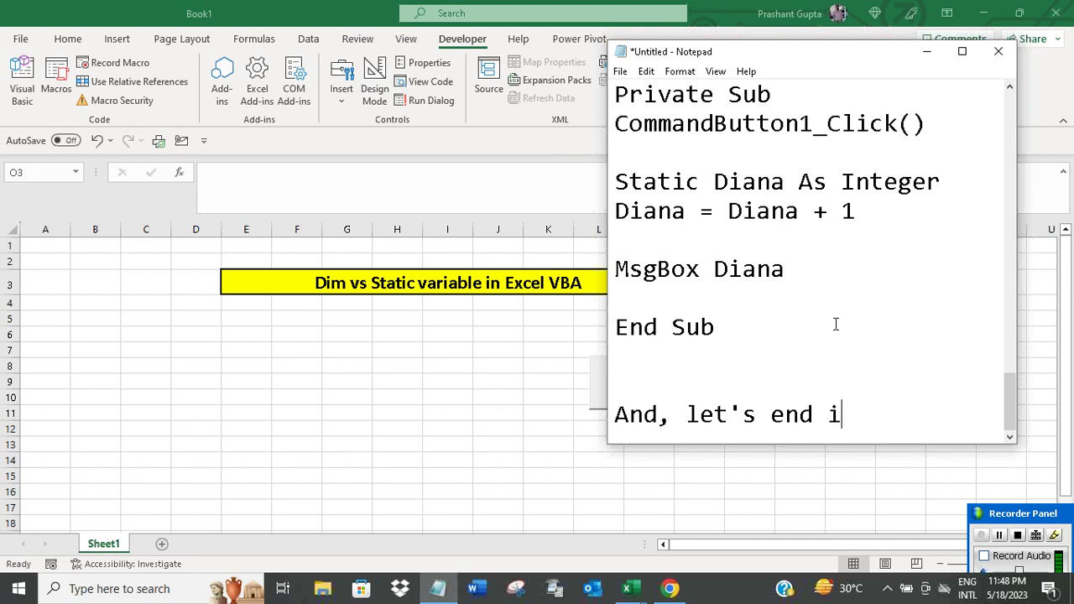
type("t here.")
key("Return")
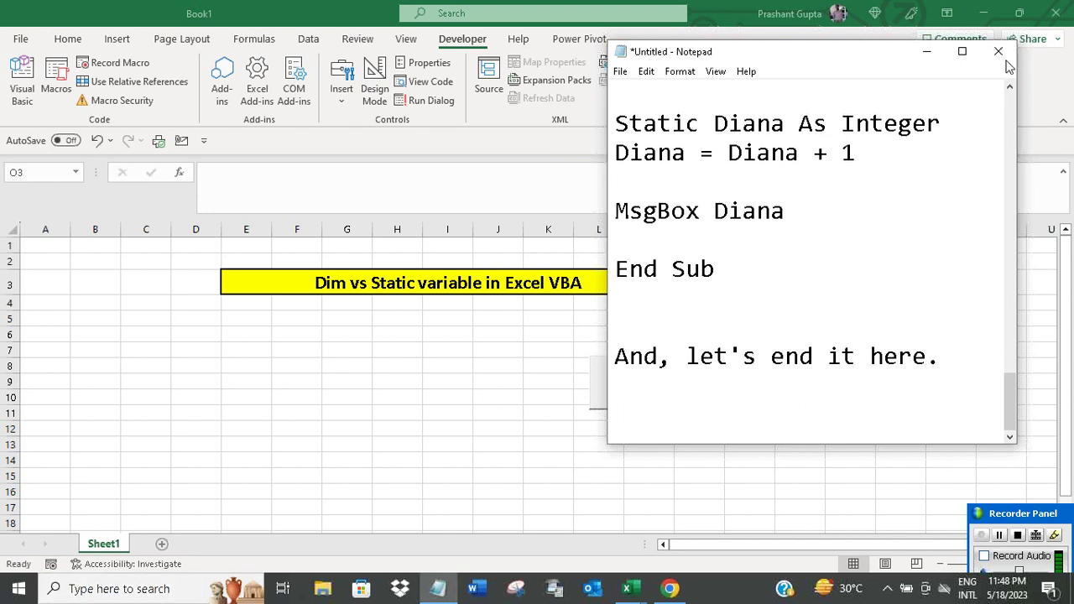
left_click(928, 51)
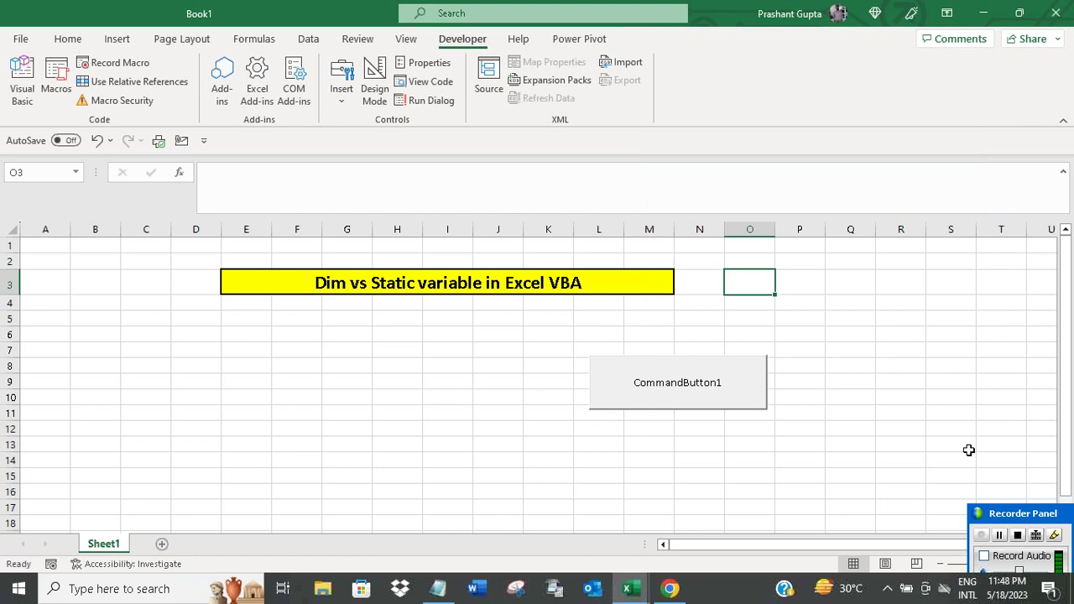